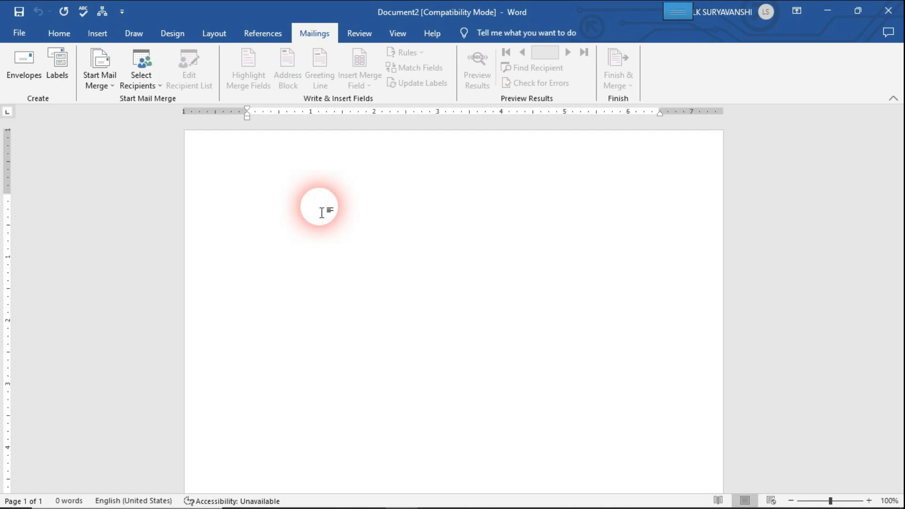
# Open the recent document Appointment Letter1.
pyautogui.click(18, 33)
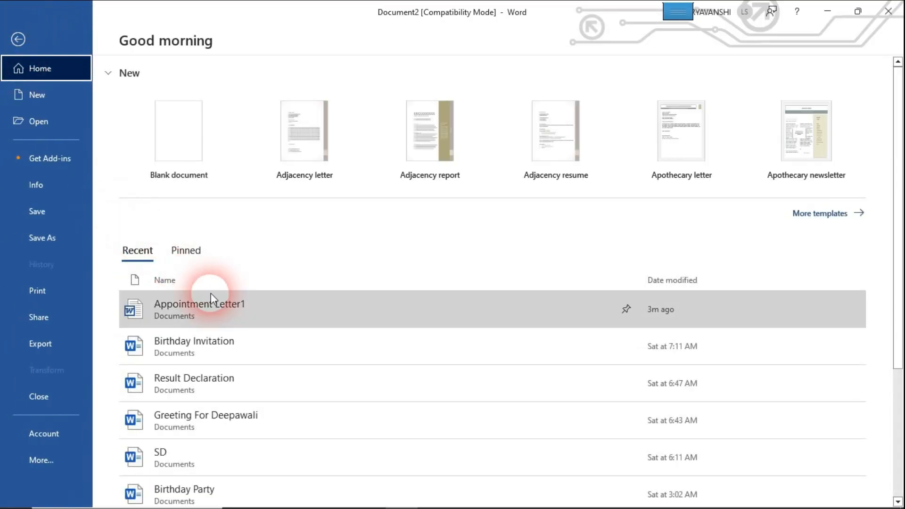
pyautogui.press('Escape')
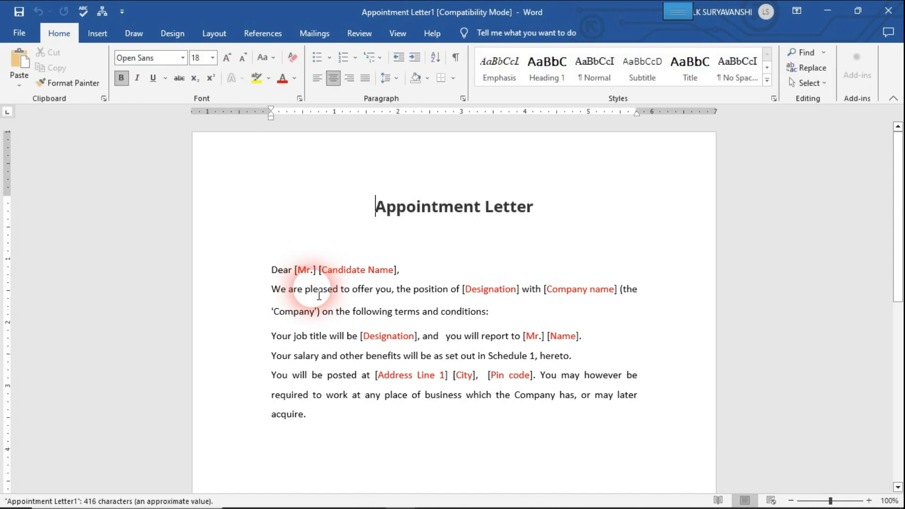
pyautogui.click(419, 276)
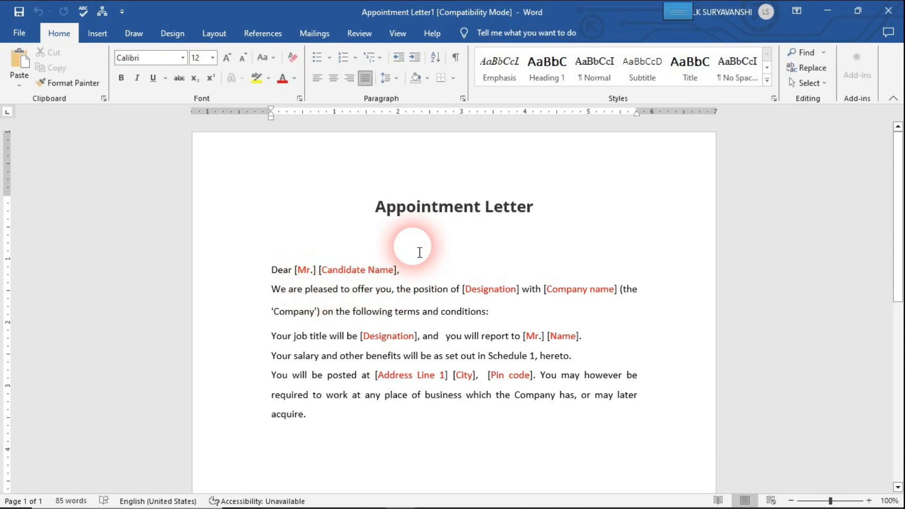
# Attach the existing data source Appointment Leter from My Data Sources as the mail merge recipient list.
pyautogui.click(313, 34)
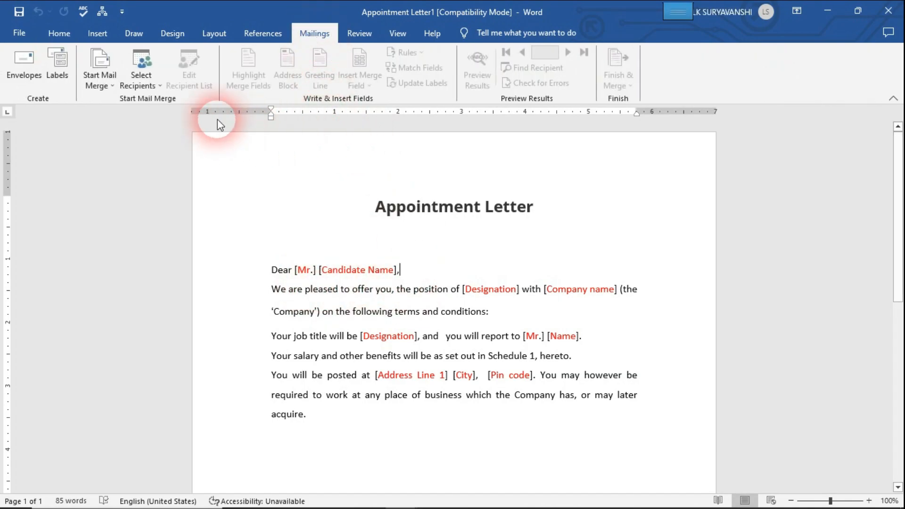
pyautogui.click(155, 85)
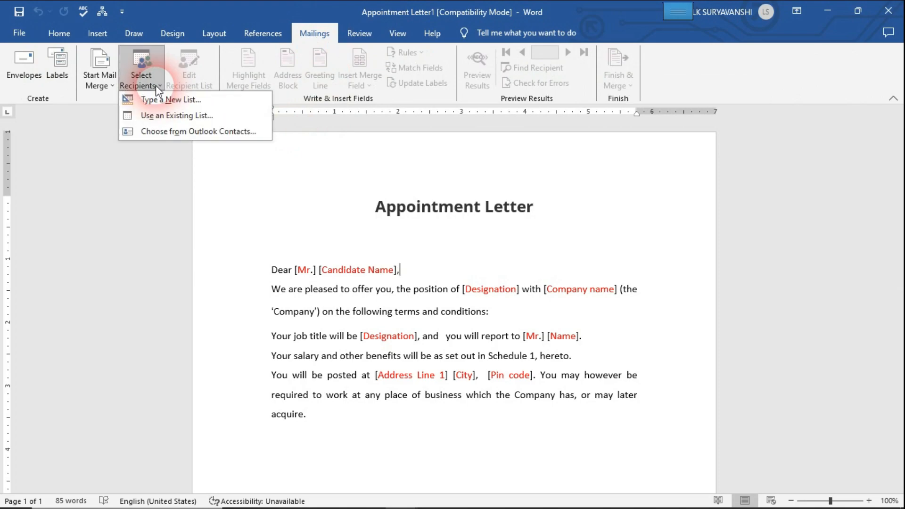
pyautogui.click(243, 119)
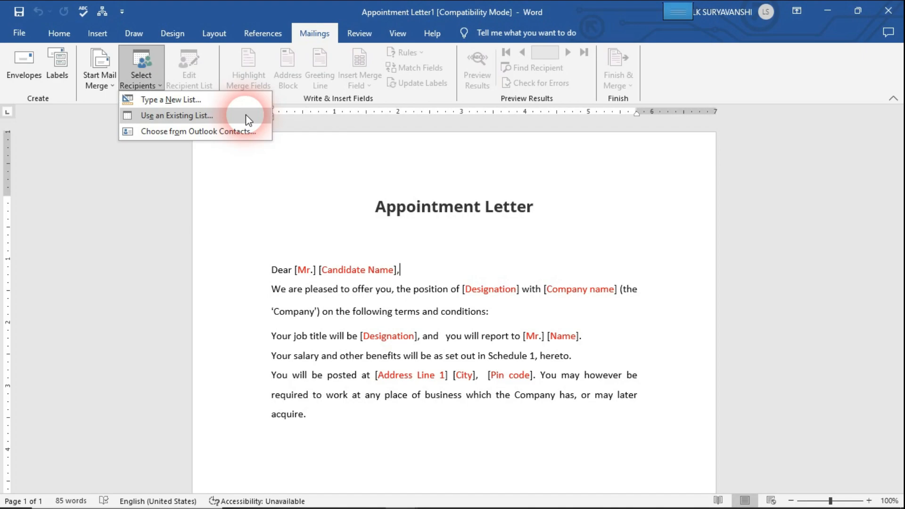
pyautogui.click(245, 115)
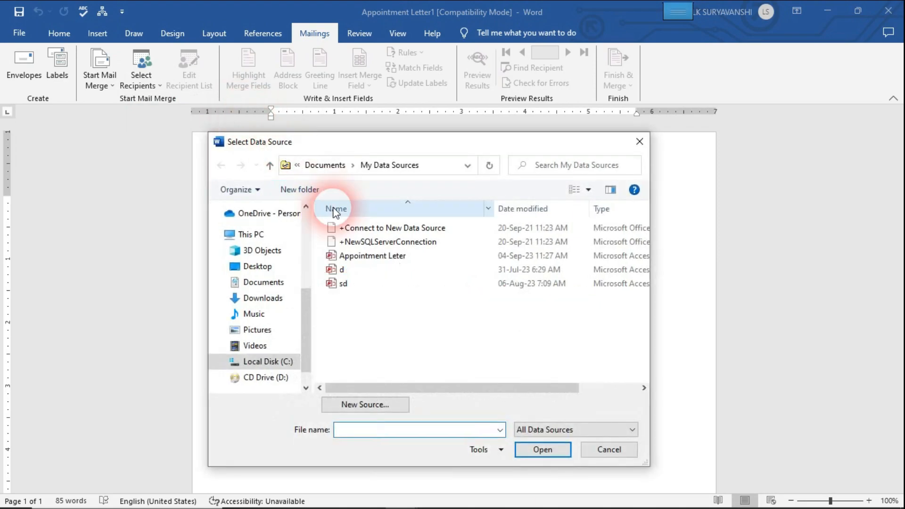
pyautogui.click(411, 256)
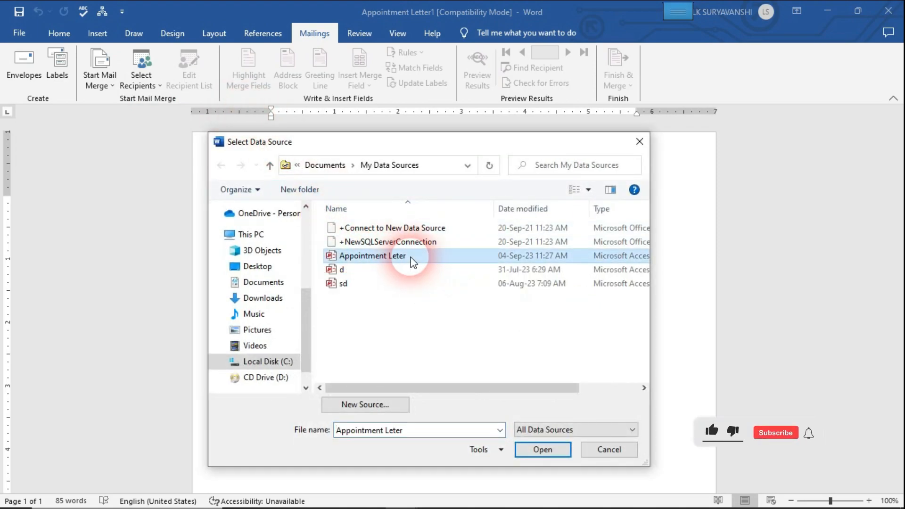
pyautogui.click(542, 450)
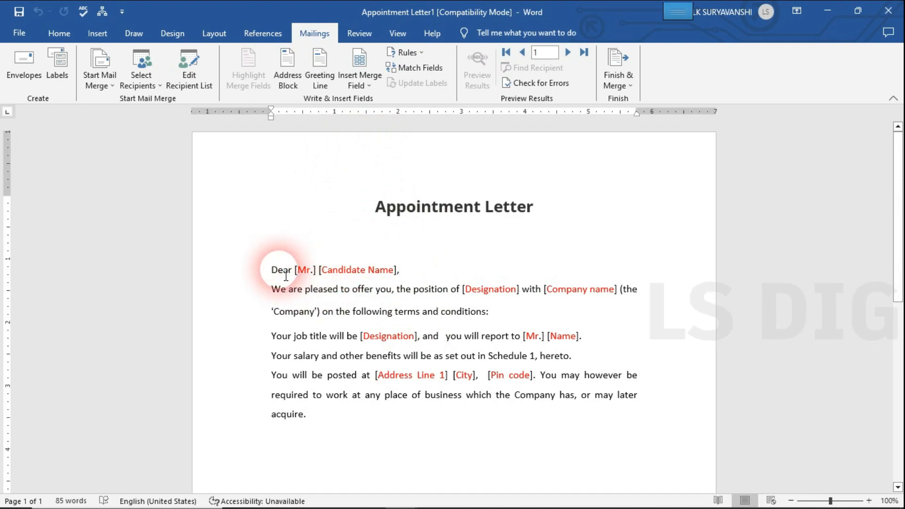
# Replace the Candidate Name placeholder and the first Designation placeholder with the Candidate_Name and Designation merge fields.
pyautogui.moveTo(394, 270); pyautogui.dragTo(321, 270)
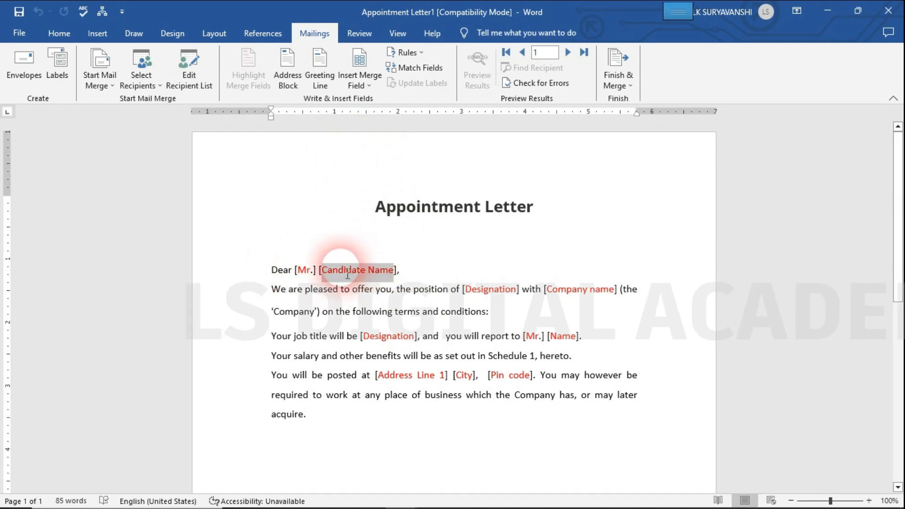
pyautogui.click(363, 86)
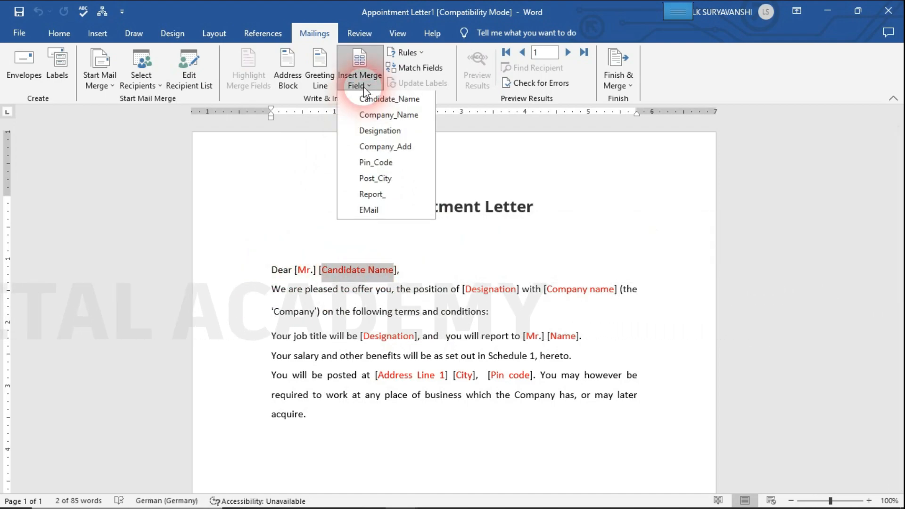
pyautogui.click(374, 98)
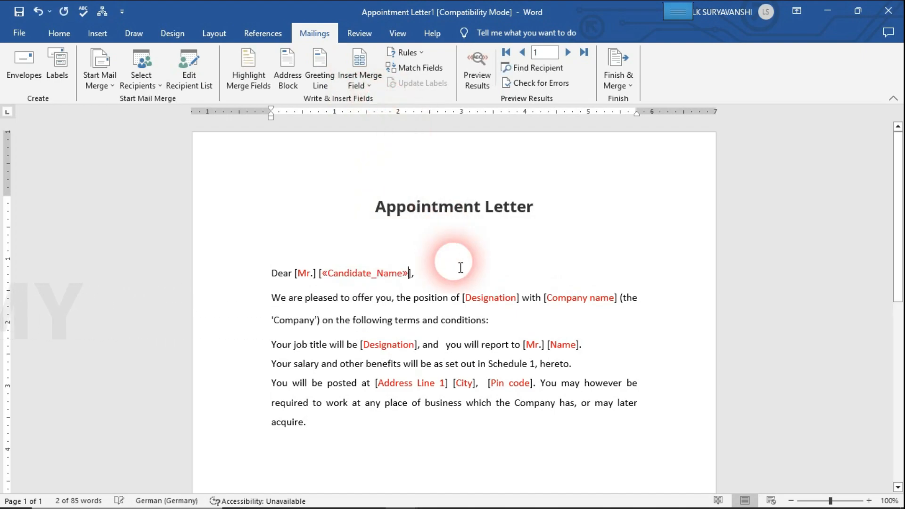
pyautogui.doubleClick(490, 297)
pyautogui.click(360, 85)
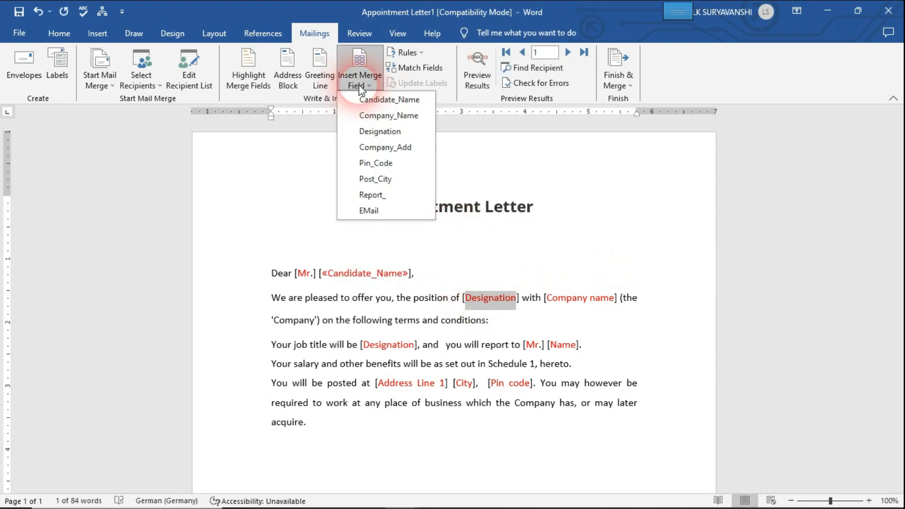
pyautogui.click(389, 134)
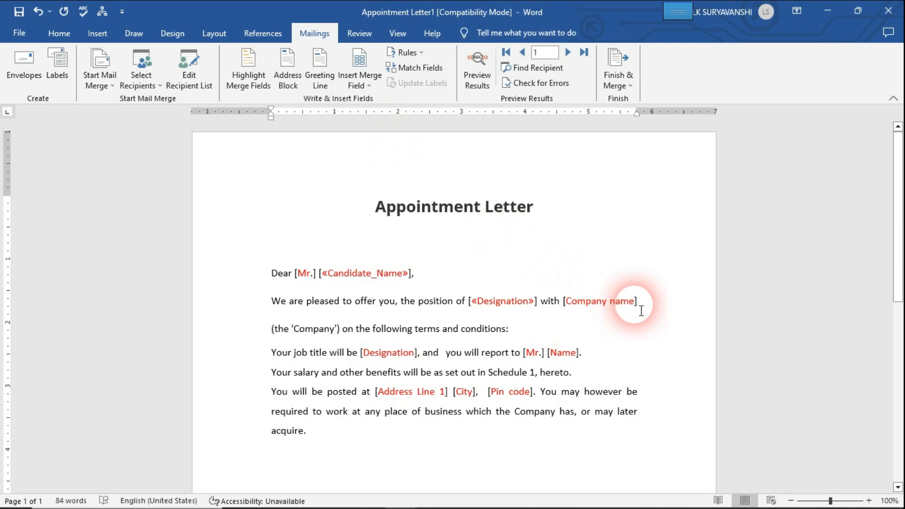
# Replace the Company name placeholder with the Company_Name merge field and the job title placeholder with the Designation field.
pyautogui.moveTo(634, 302); pyautogui.dragTo(566, 302)
pyautogui.click(360, 85)
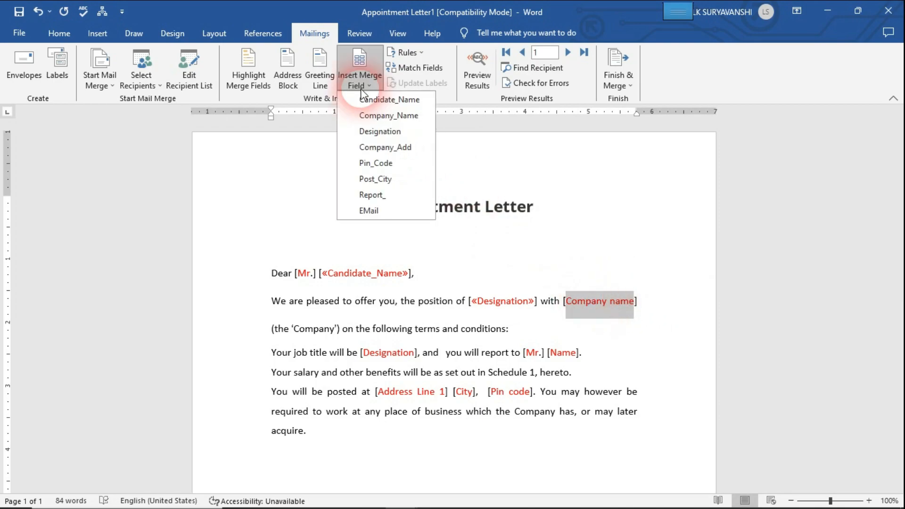
pyautogui.click(411, 116)
pyautogui.click(413, 362)
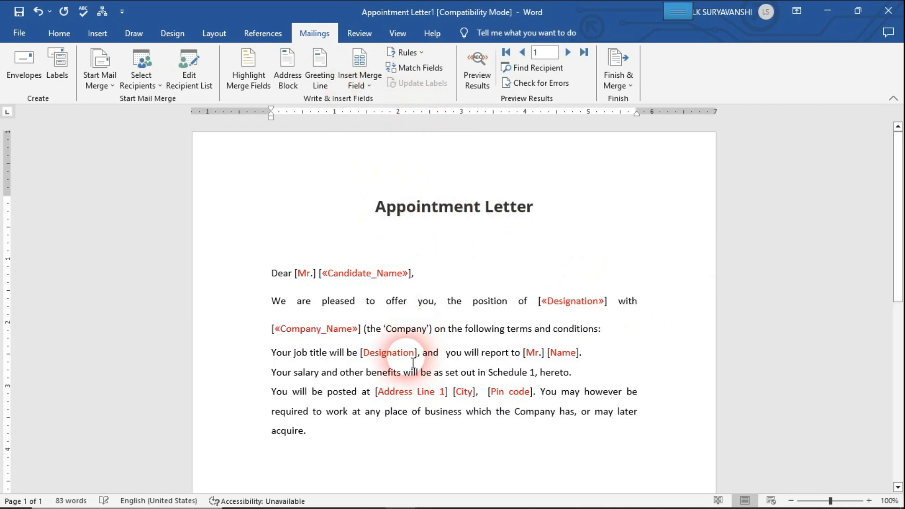
pyautogui.doubleClick(409, 355)
pyautogui.click(370, 85)
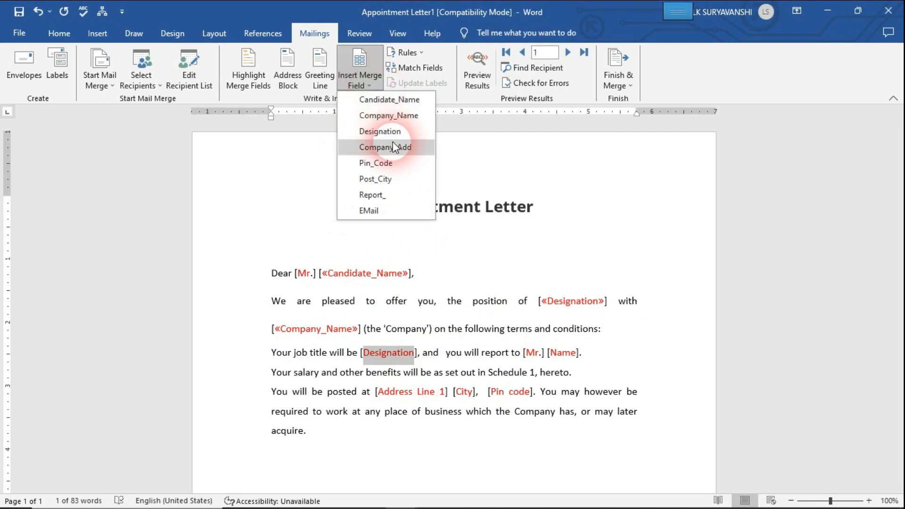
pyautogui.click(403, 131)
# Replace the Name placeholder after "report to" with the Report_ merge field and Address Line 1 with the Company_Add field.
pyautogui.click(583, 357)
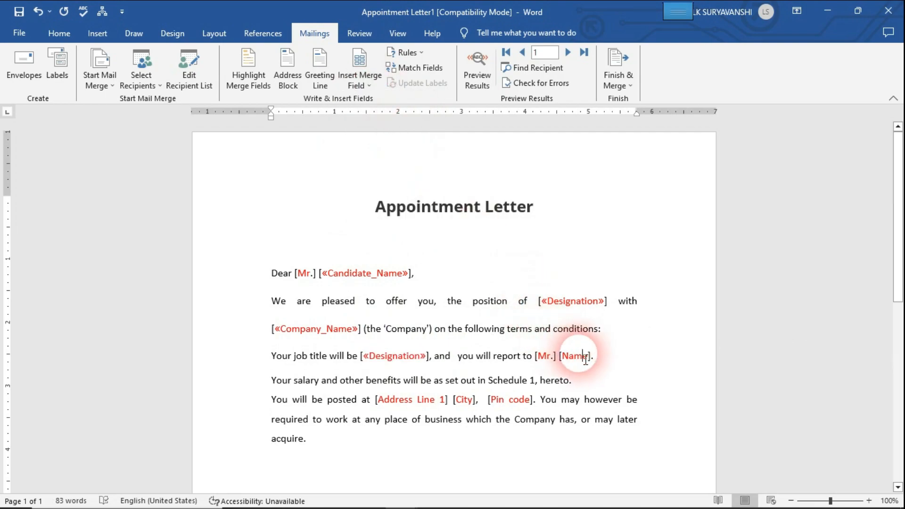
pyautogui.doubleClick(583, 357)
pyautogui.click(365, 84)
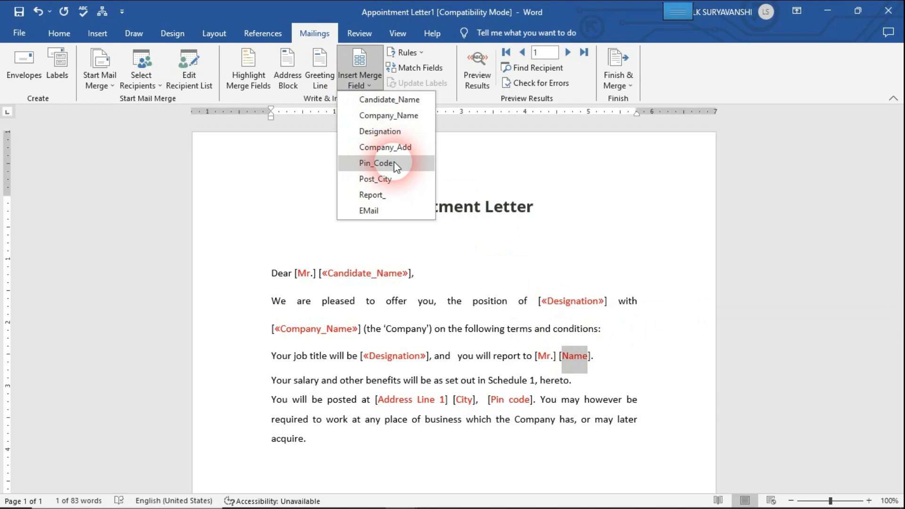
pyautogui.click(404, 197)
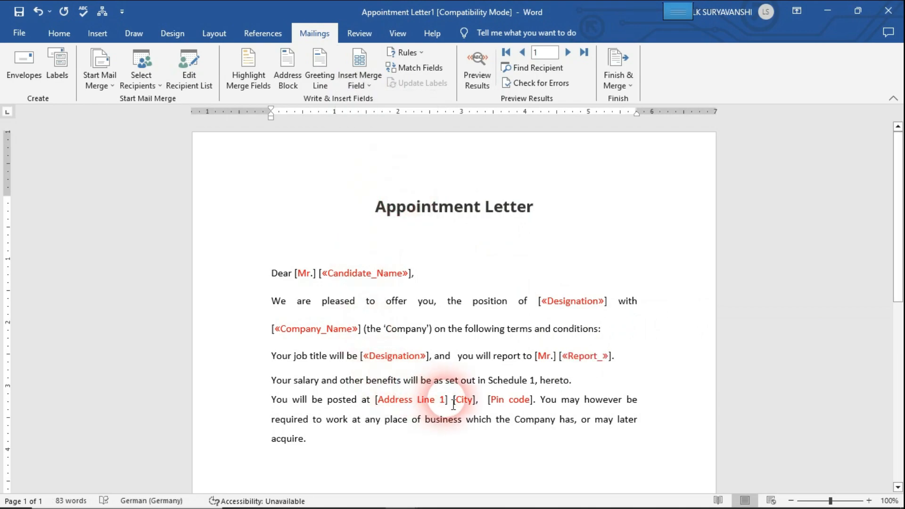
pyautogui.moveTo(445, 400); pyautogui.dragTo(377, 400)
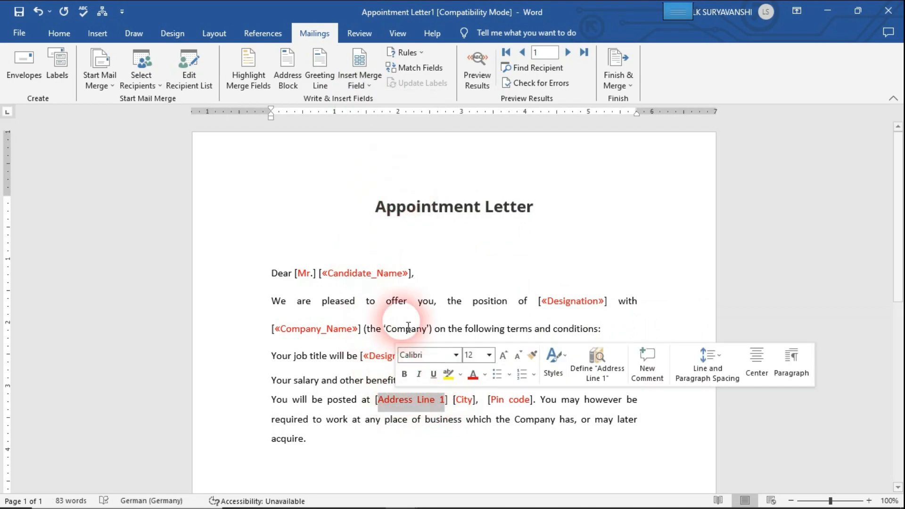
pyautogui.click(361, 85)
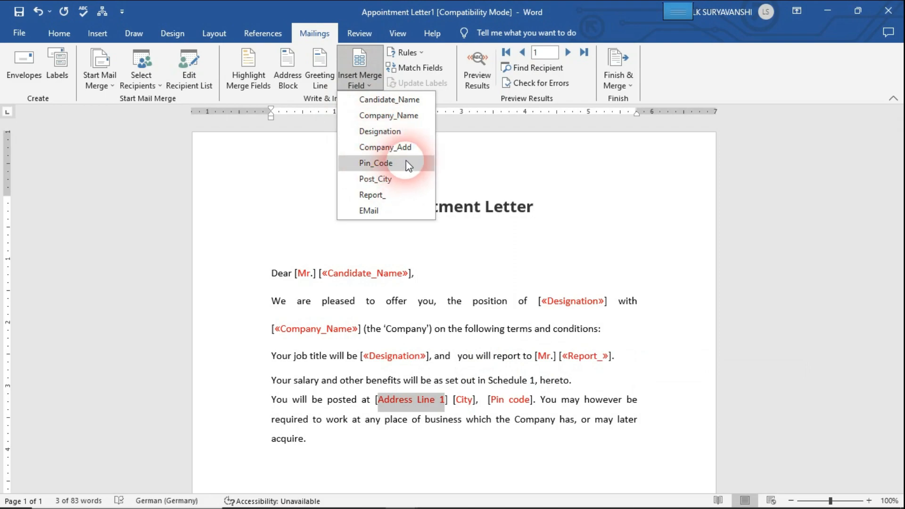
pyautogui.click(414, 148)
# Replace the City and Pin code placeholders in the posting sentence with the Post_City and Pin_Code merge fields.
pyautogui.moveTo(477, 403); pyautogui.dragTo(460, 403)
pyautogui.click(377, 79)
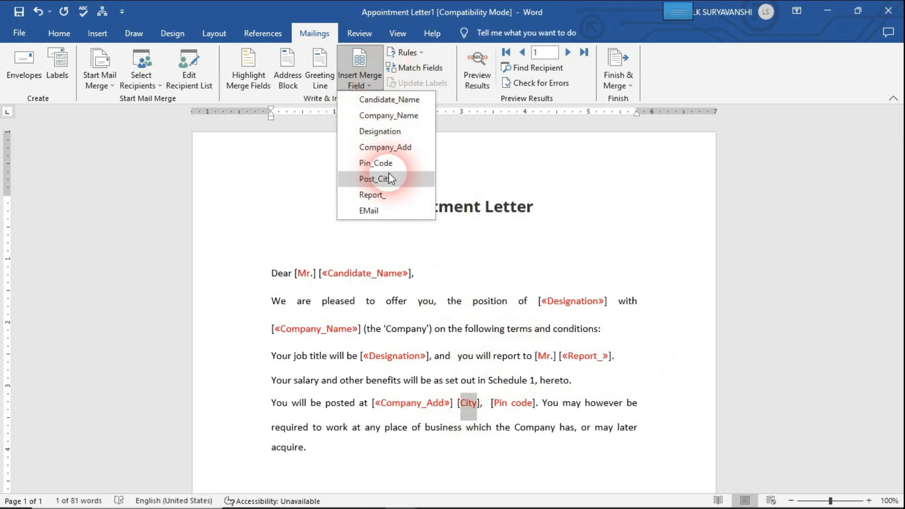
pyautogui.click(402, 185)
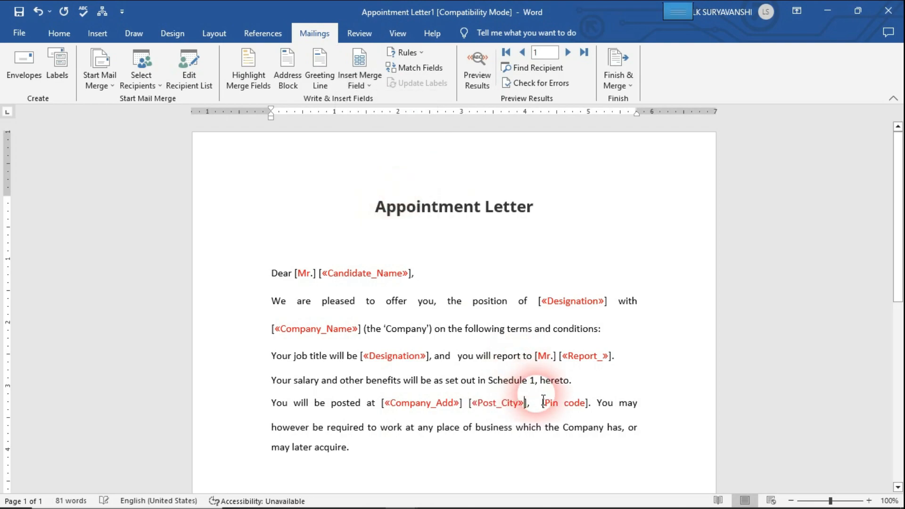
pyautogui.moveTo(586, 404); pyautogui.dragTo(545, 404)
pyautogui.click(380, 83)
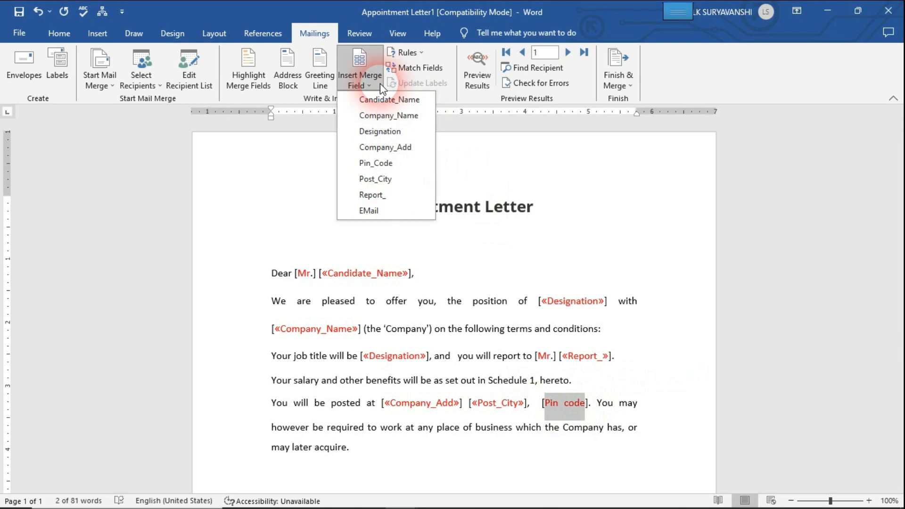
pyautogui.click(417, 169)
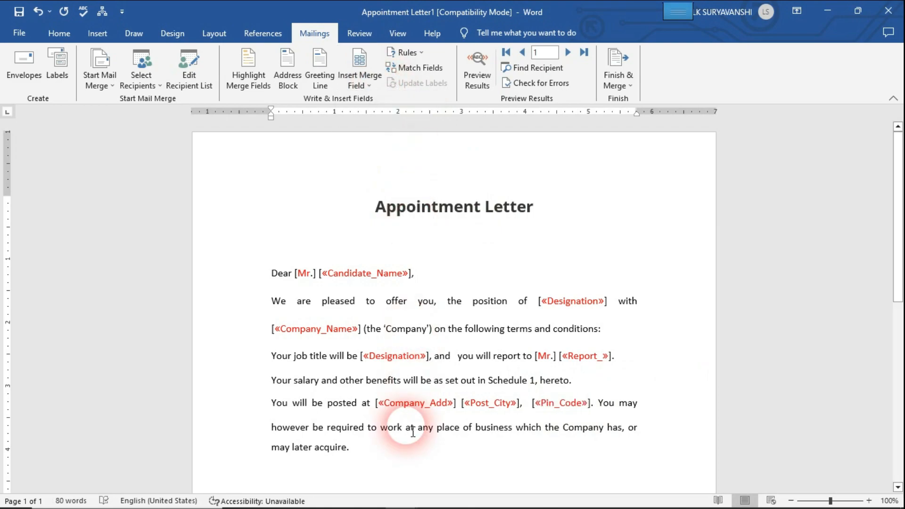
# Preview the merge results and check the filled-in fields in the first recipient's letter.
pyautogui.click(416, 273)
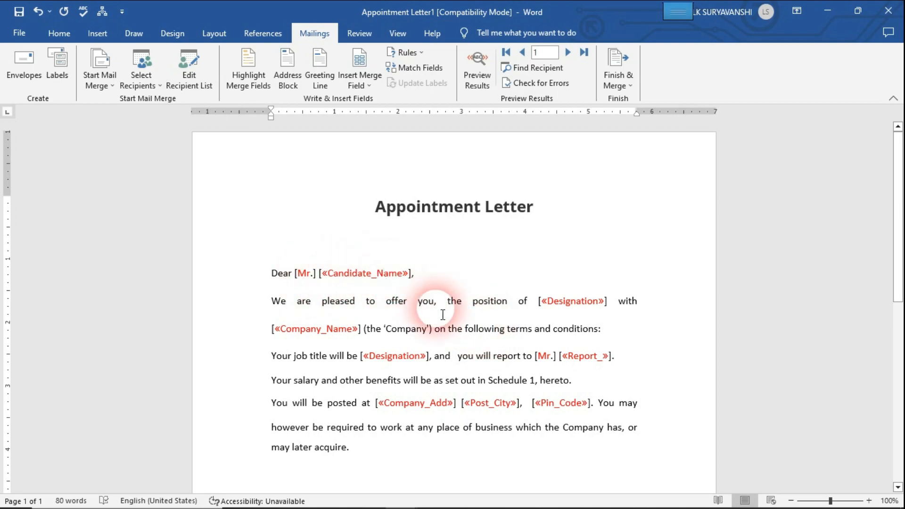
pyautogui.click(586, 384)
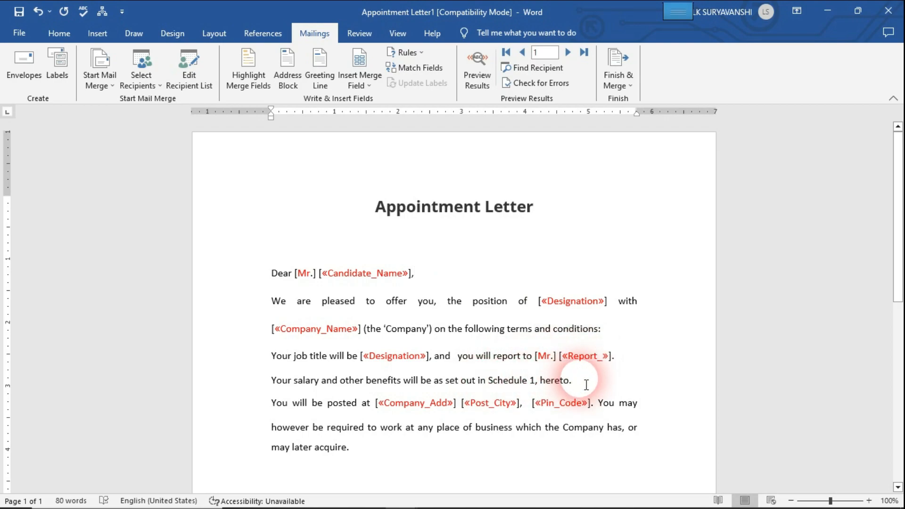
pyautogui.click(483, 84)
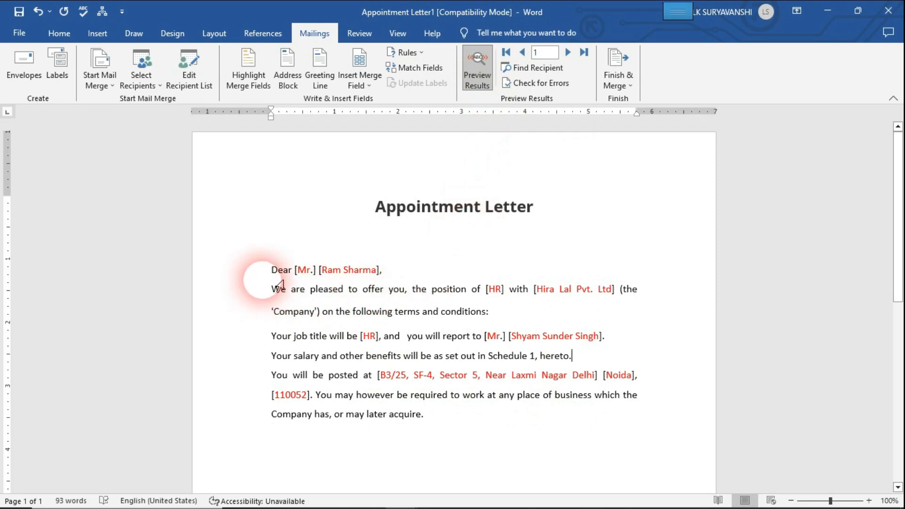
pyautogui.click(407, 274)
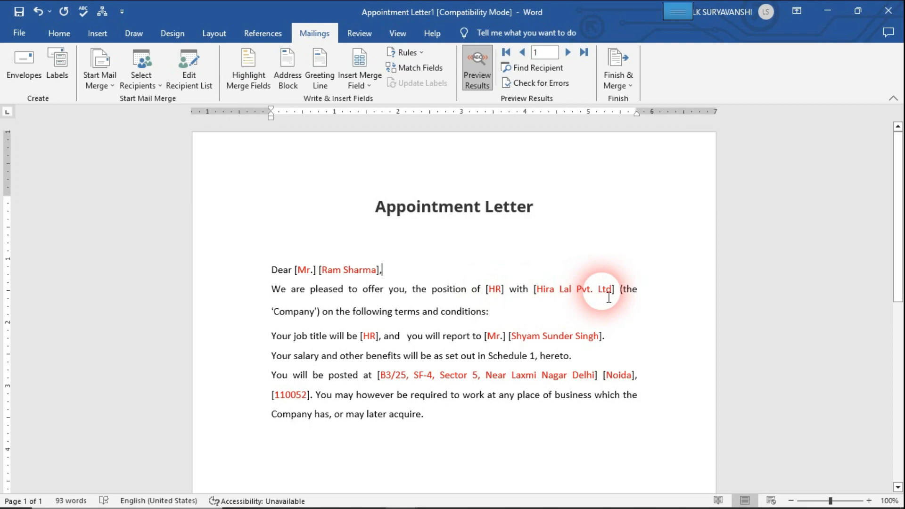
pyautogui.click(373, 336)
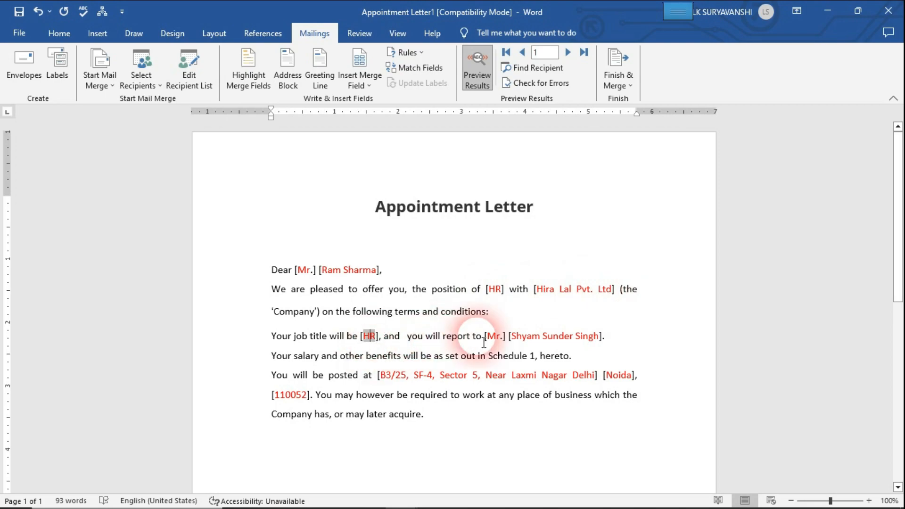
pyautogui.click(628, 344)
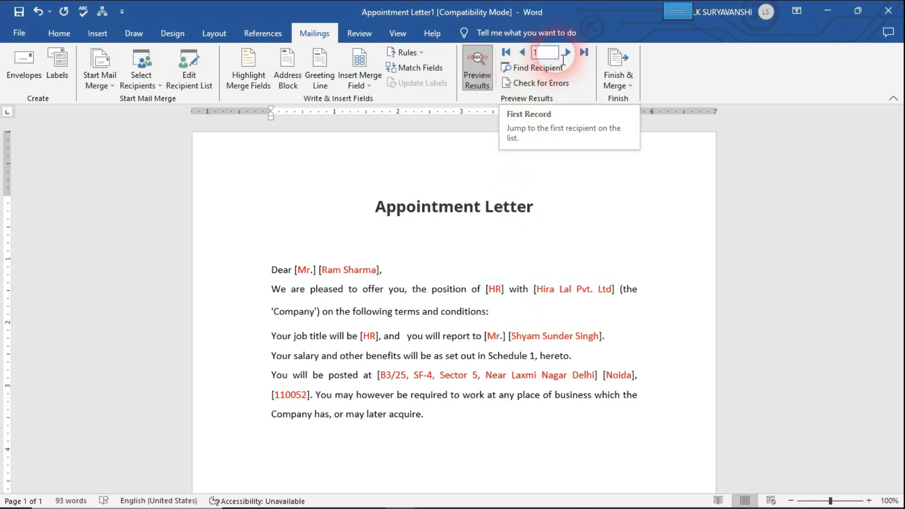
# View the last recipient's letter in the preview and return to the first record.
pyautogui.click(583, 56)
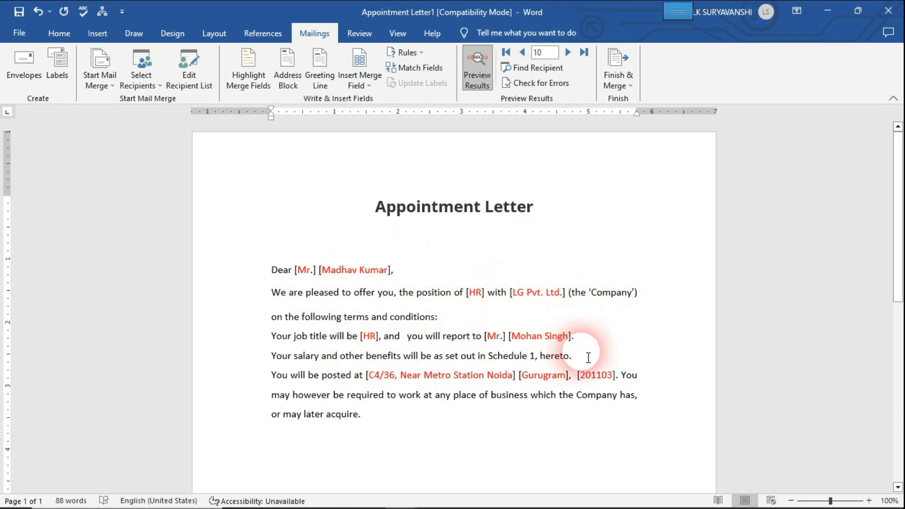
pyautogui.click(473, 326)
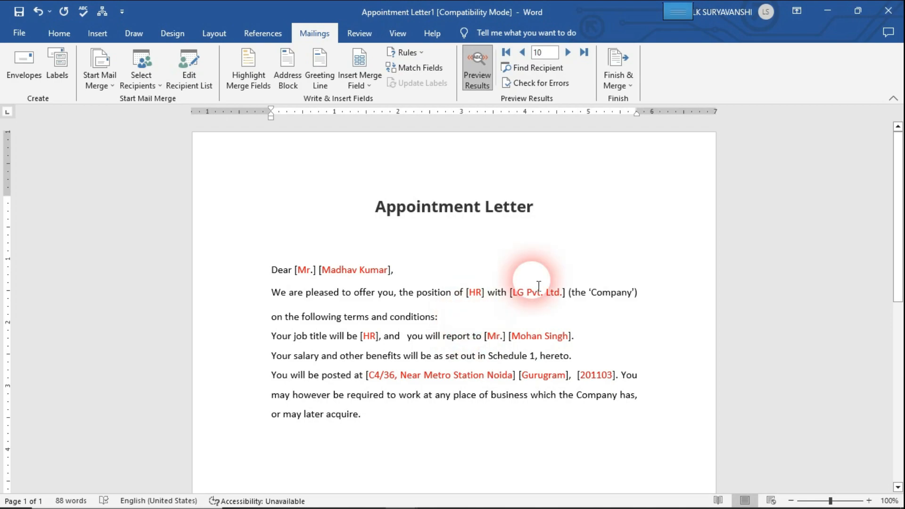
pyautogui.click(504, 53)
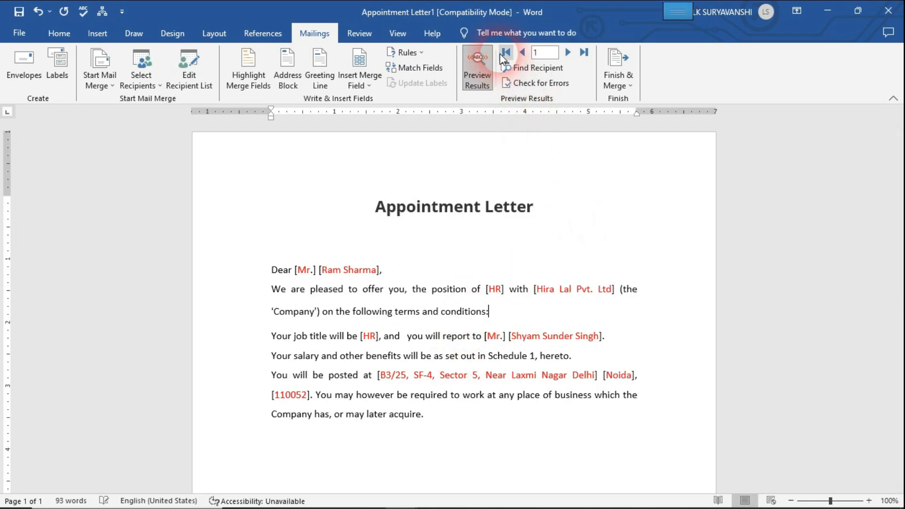
# Step through the previewed appointment letters one recipient at a time, checking the merged fields in each.
pyautogui.click(568, 54)
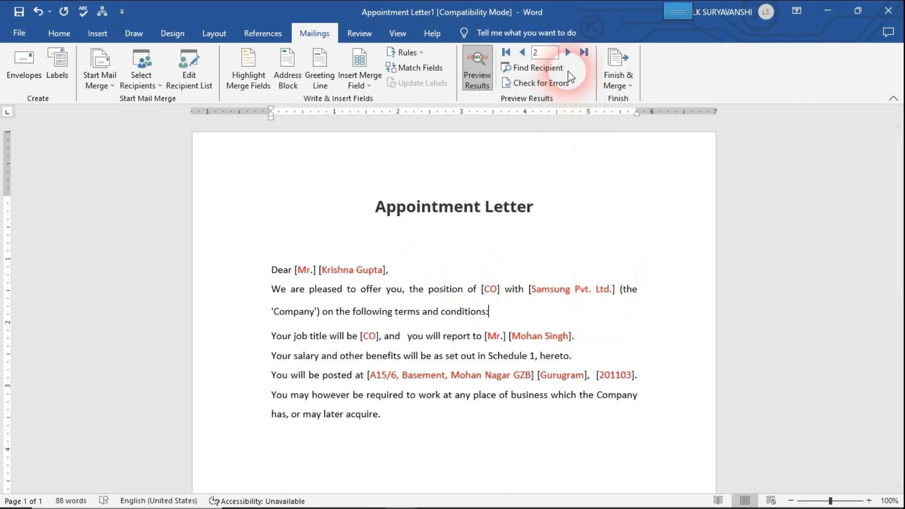
pyautogui.click(568, 52)
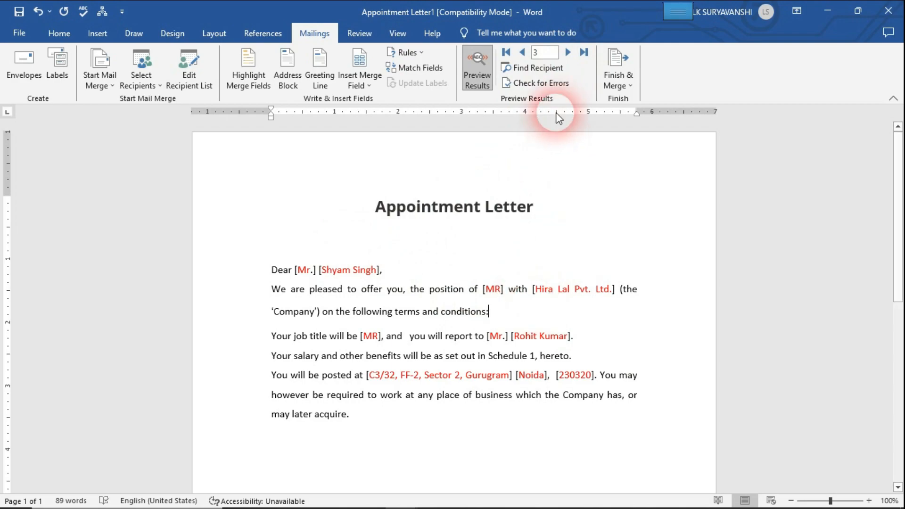
pyautogui.click(568, 52)
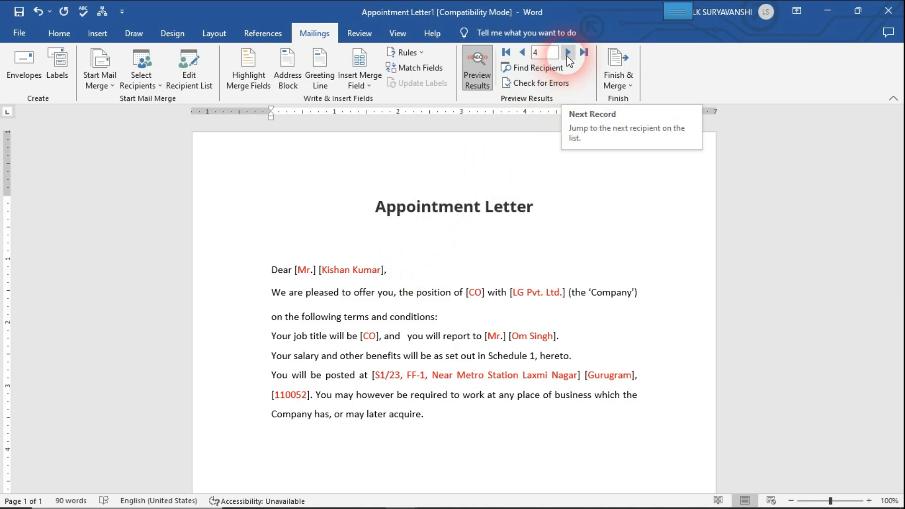
pyautogui.click(568, 52)
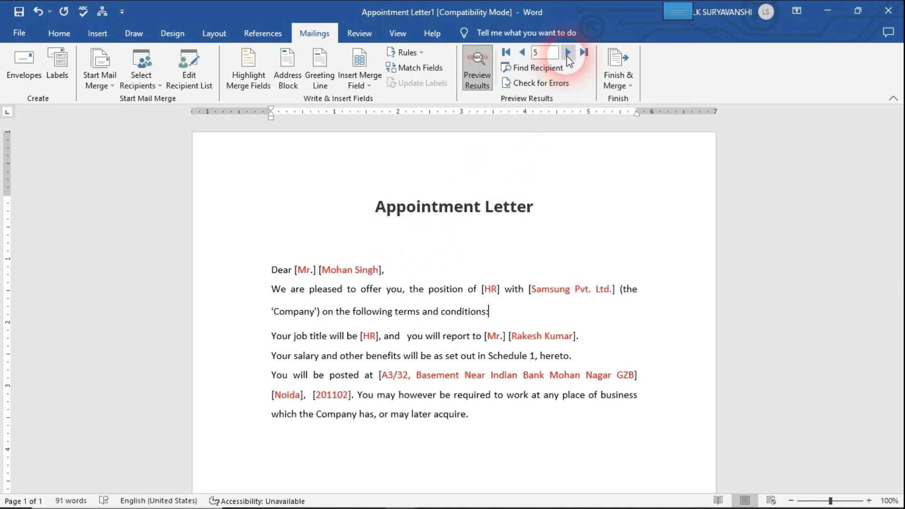
pyautogui.click(568, 53)
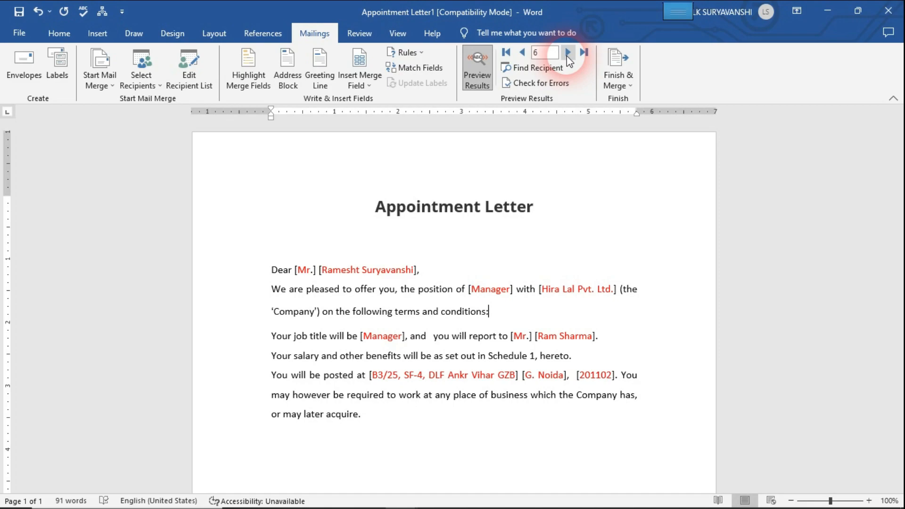
pyautogui.click(568, 54)
pyautogui.click(568, 53)
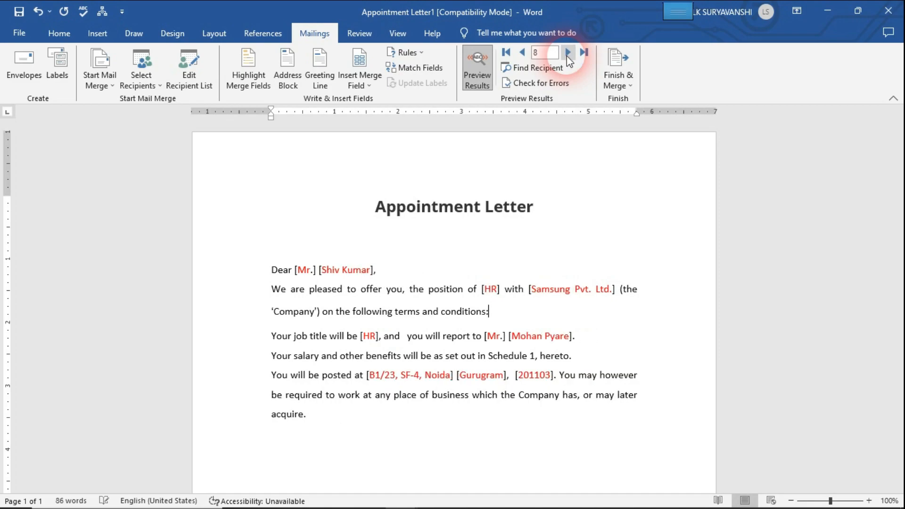
pyautogui.click(567, 53)
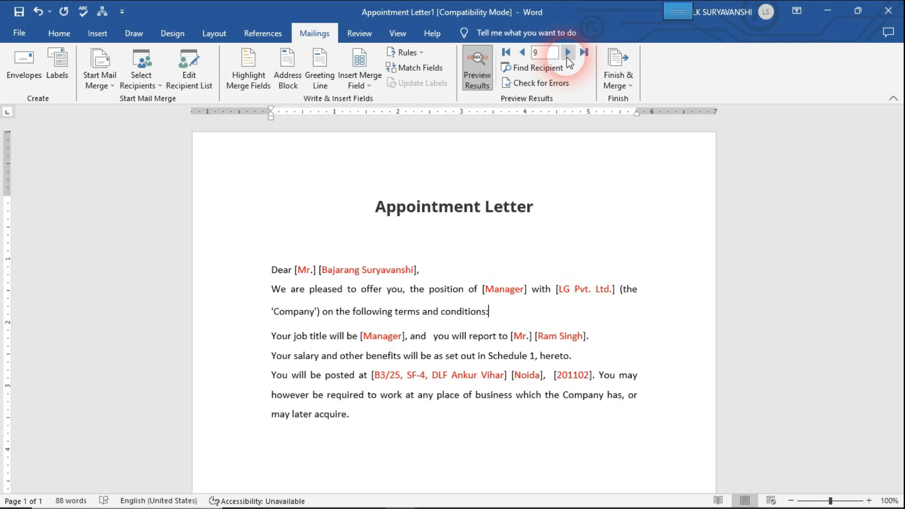
pyautogui.click(567, 55)
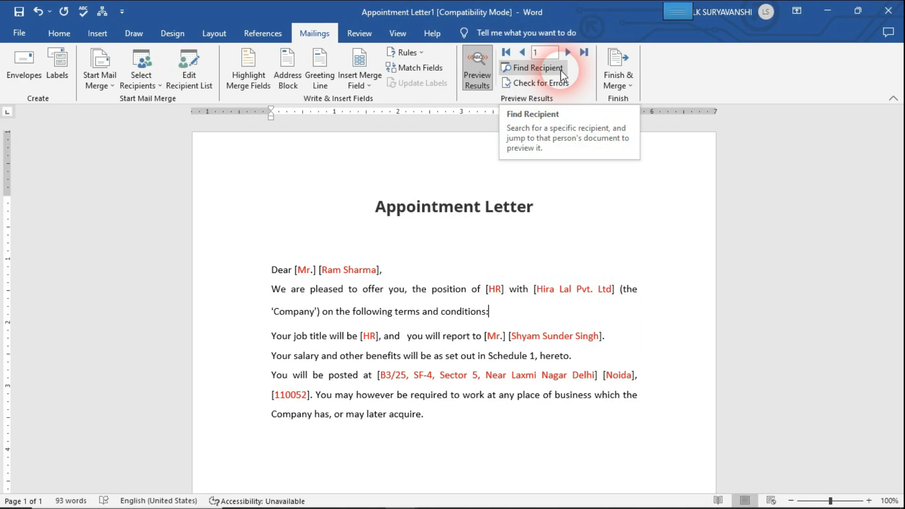
# Find a recipient's previewed letter by searching only the Candidate Name field for the candidate's full name.
pyautogui.click(561, 69)
pyautogui.moveTo(446, 212); pyautogui.dragTo(512, 288)
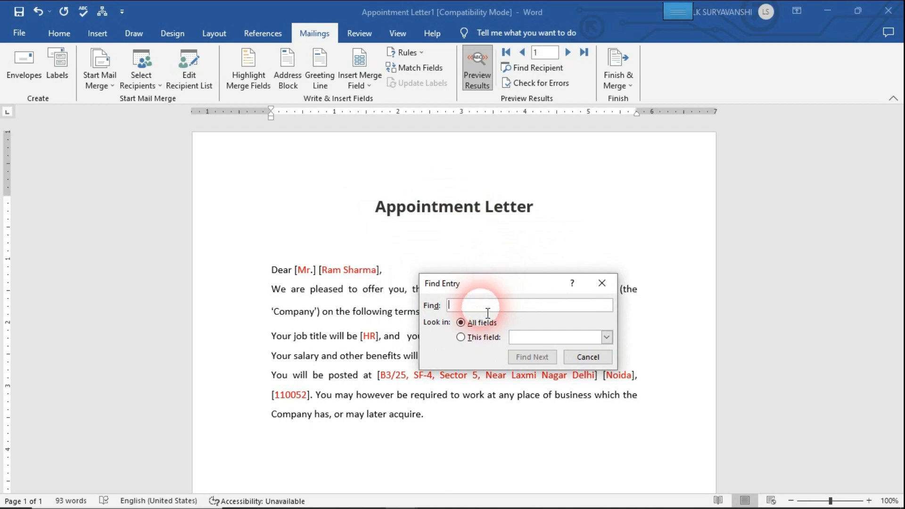
pyautogui.moveTo(497, 288); pyautogui.dragTo(487, 325)
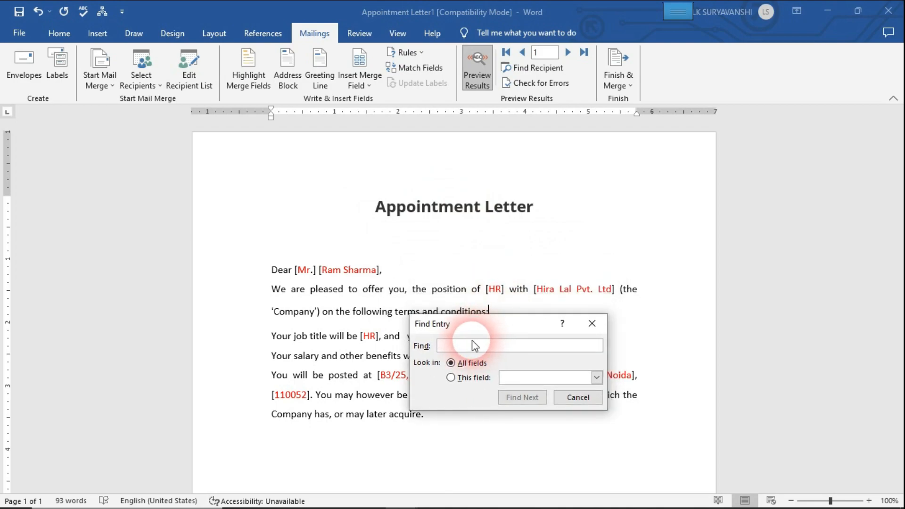
pyautogui.moveTo(477, 324); pyautogui.dragTo(513, 286)
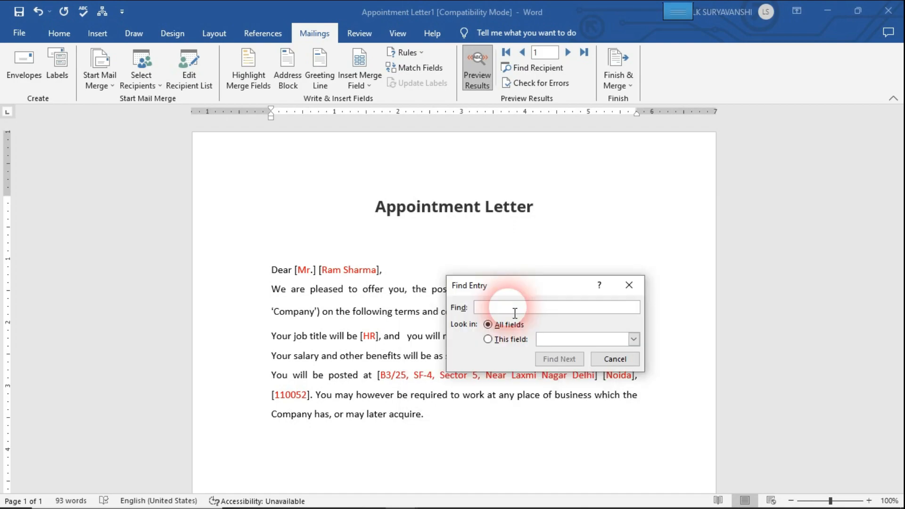
pyautogui.write('Ramesh')
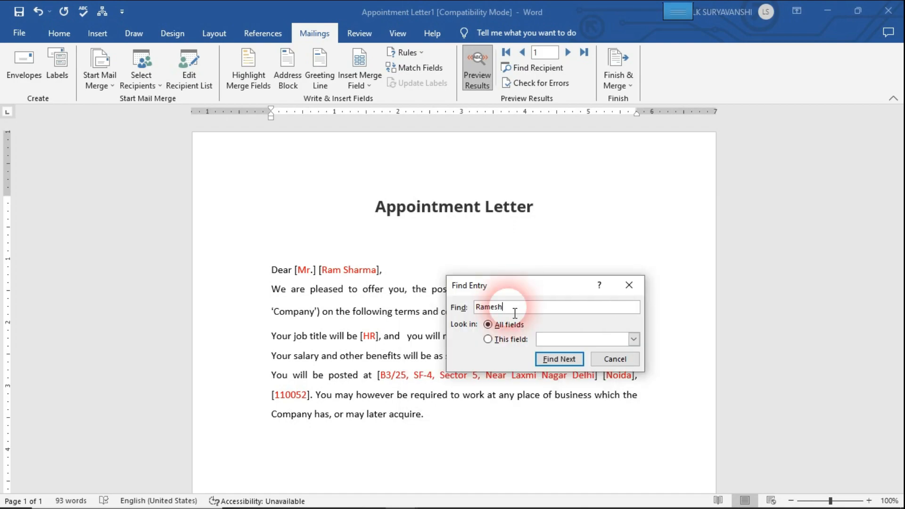
pyautogui.write('t Suryavanshi')
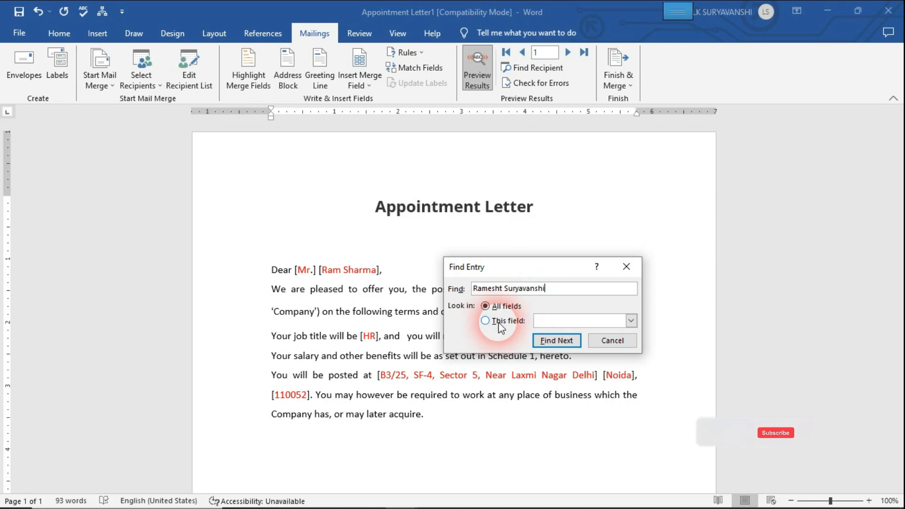
pyautogui.click(500, 325)
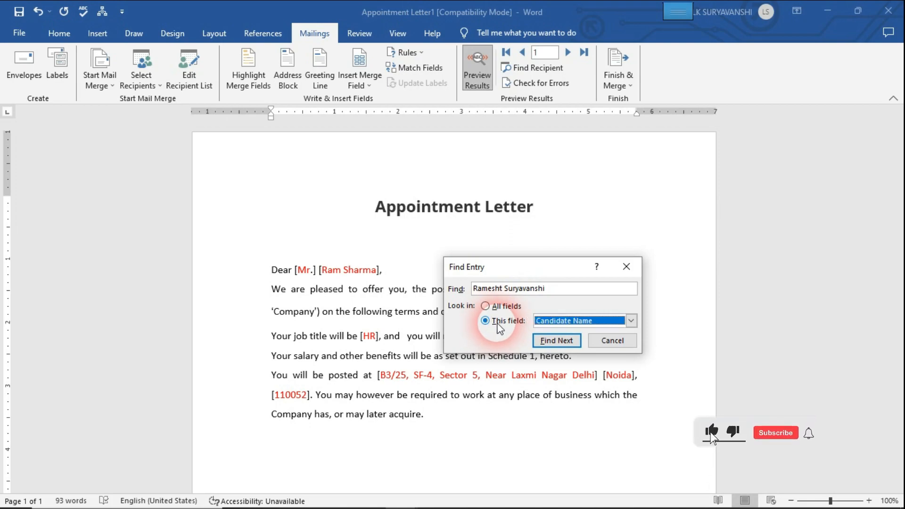
pyautogui.click(630, 321)
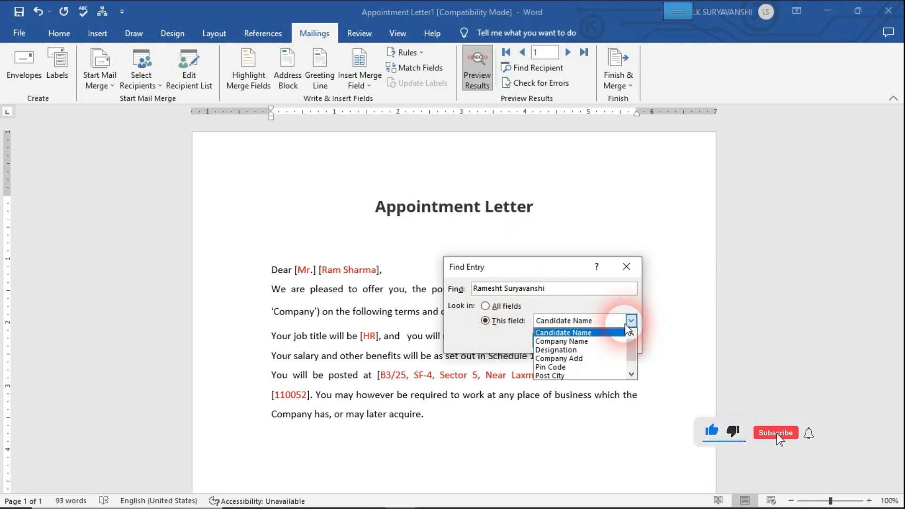
pyautogui.click(600, 333)
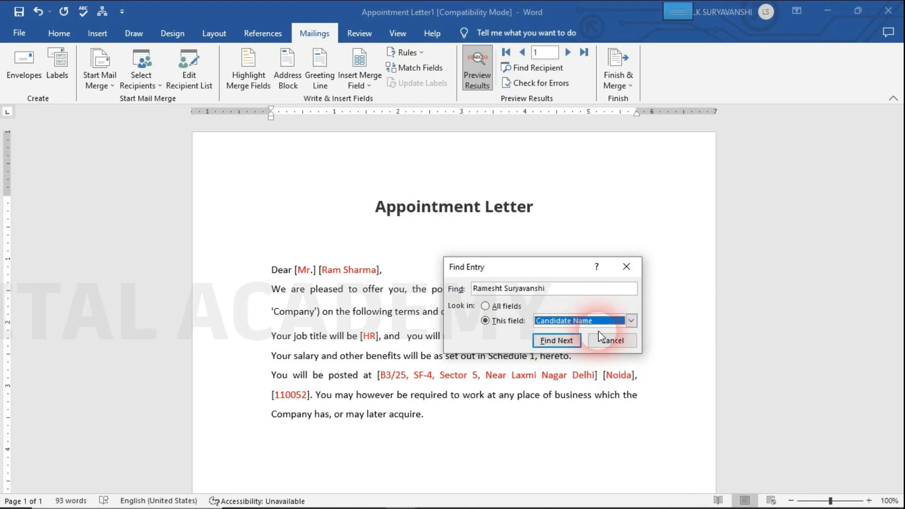
pyautogui.click(562, 348)
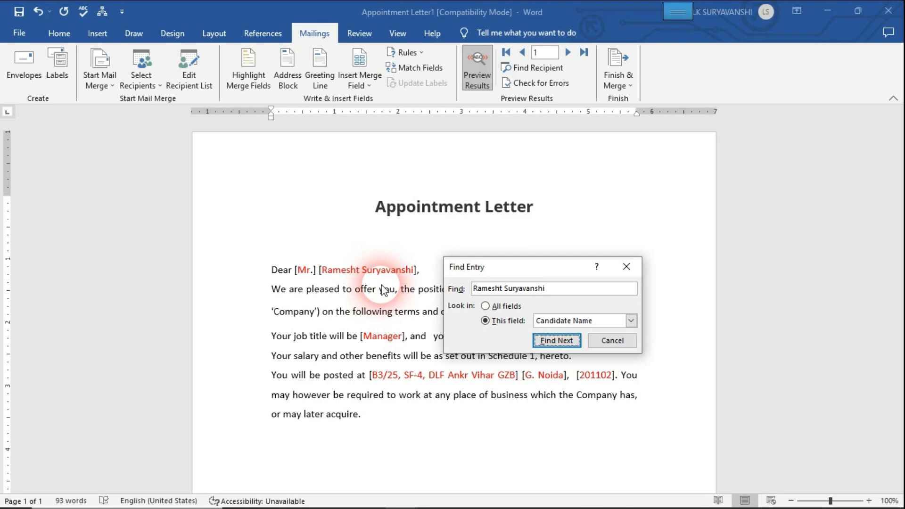
# Find another candidate's letter by full name in the Candidate Name field, close the search and return to the first record.
pyautogui.click(576, 292)
pyautogui.moveTo(580, 295); pyautogui.dragTo(472, 289)
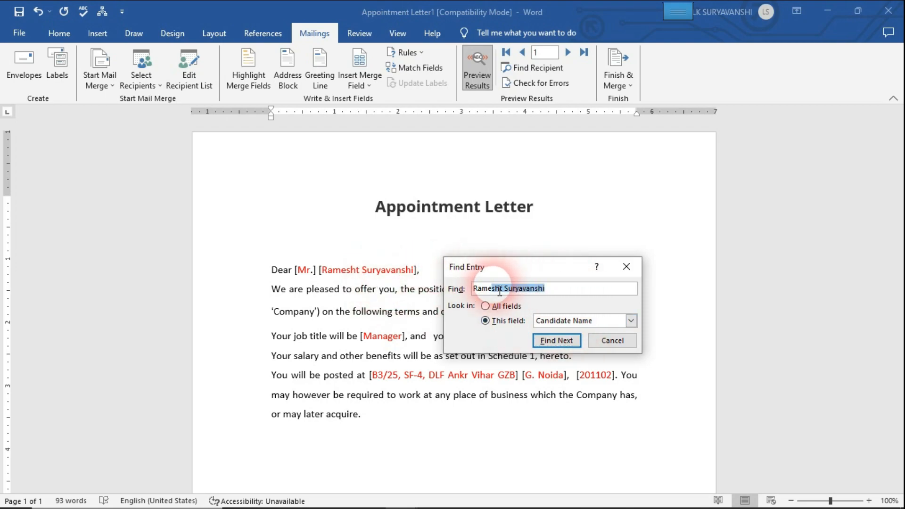
pyautogui.press('BackSpace')
pyautogui.write('Mad')
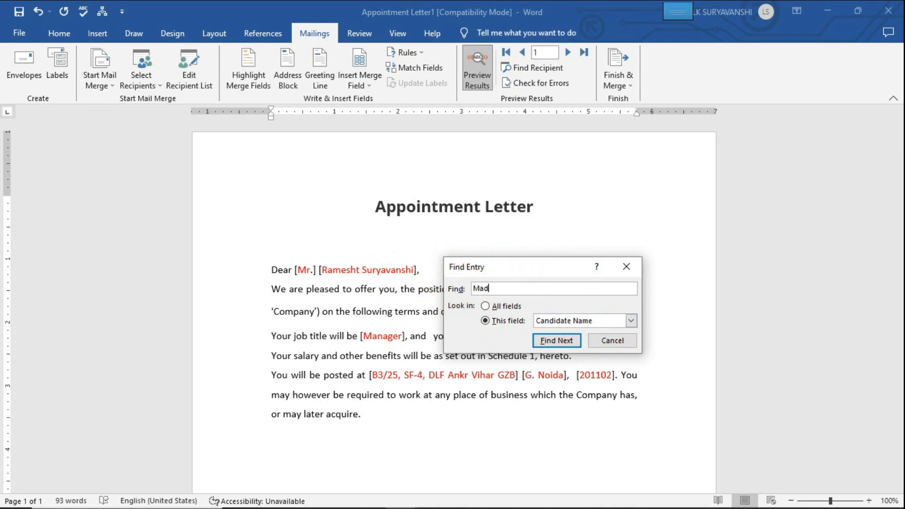
pyautogui.write('hav Kumar')
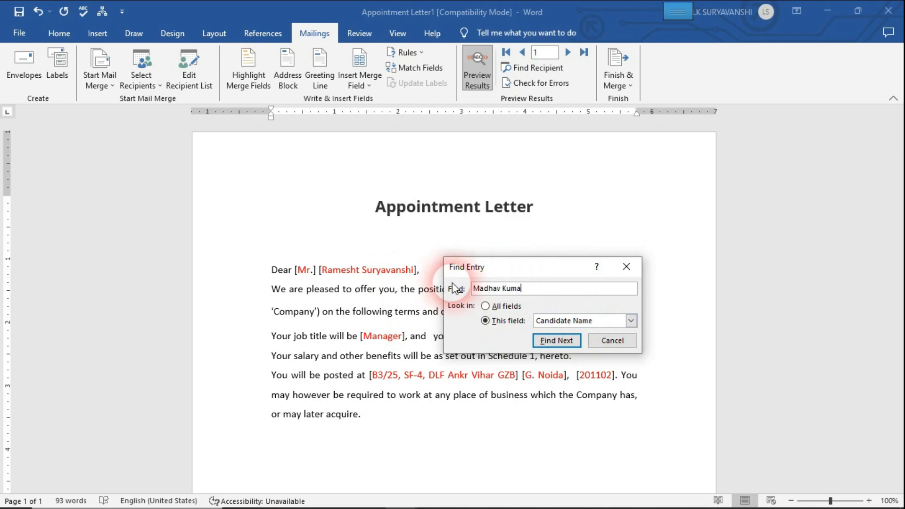
pyautogui.click(556, 341)
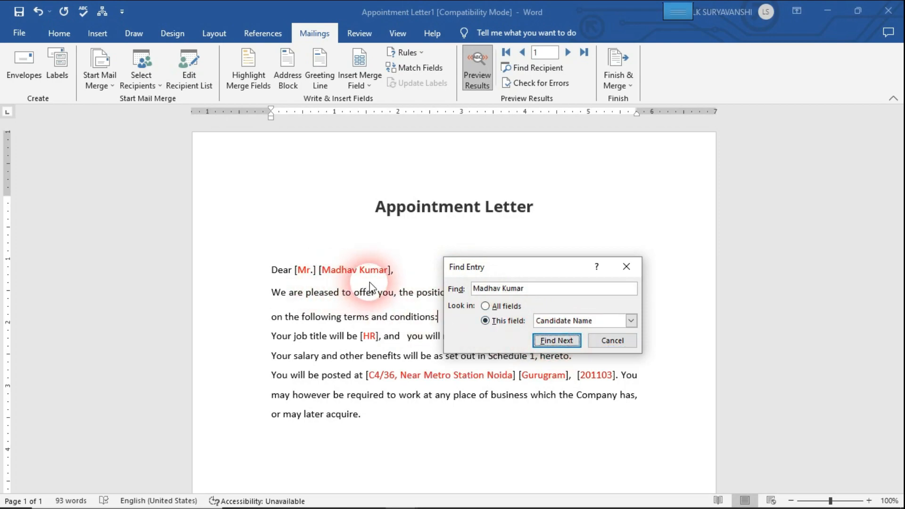
pyautogui.click(627, 267)
pyautogui.click(532, 292)
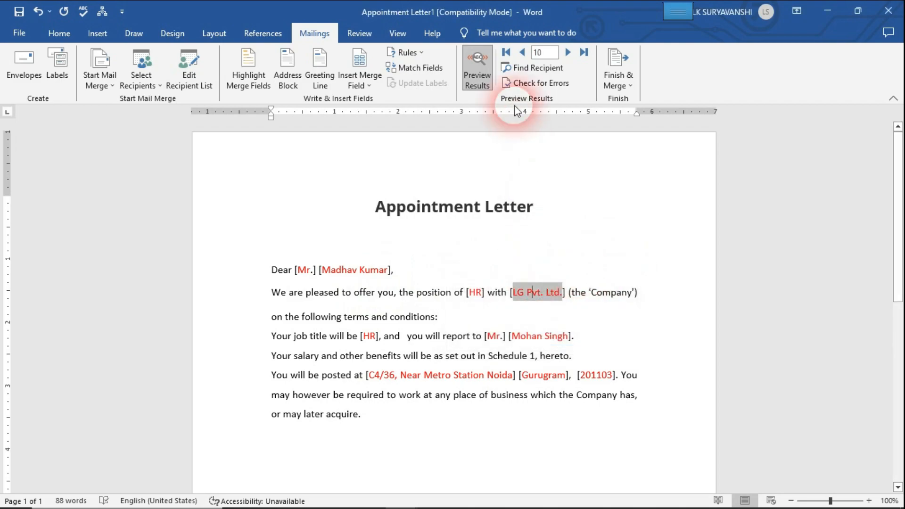
pyautogui.click(507, 51)
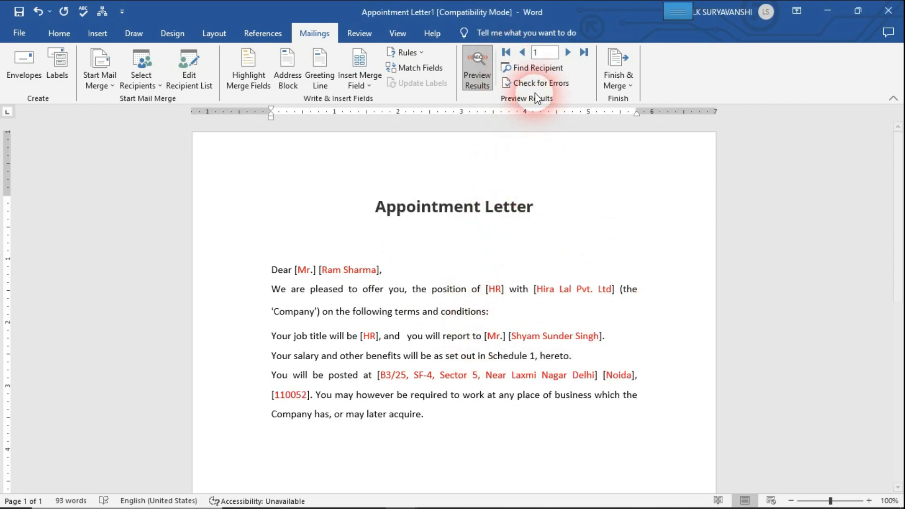
# Review which fields a recipient search can be limited to and leave the search without running it.
pyautogui.click(545, 72)
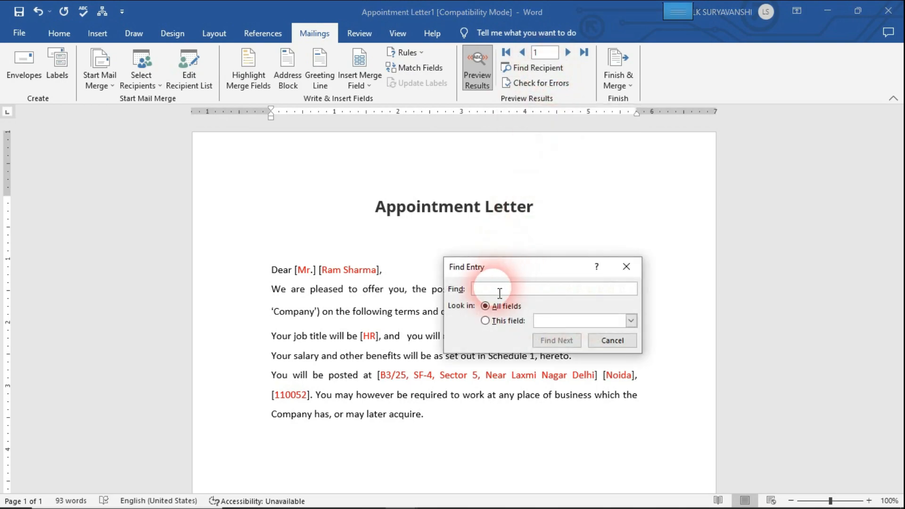
pyautogui.click(583, 324)
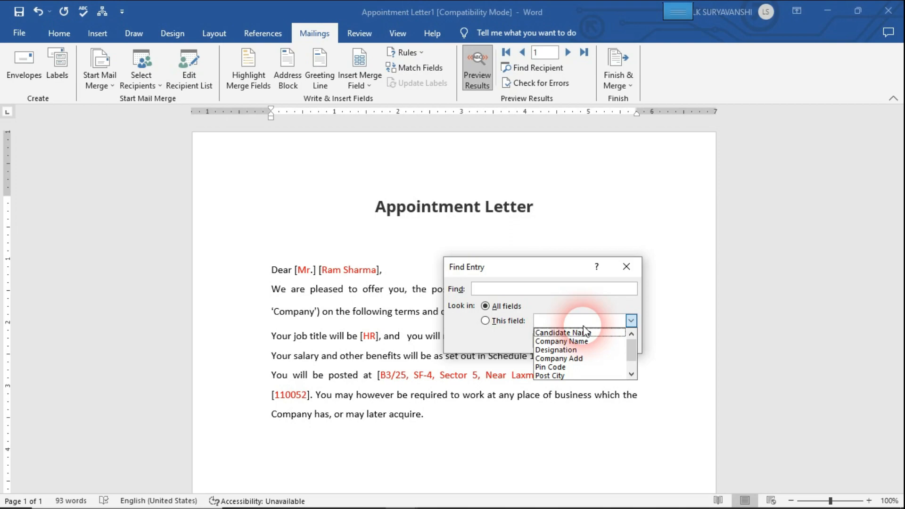
pyautogui.moveTo(632, 359); pyautogui.dragTo(633, 374)
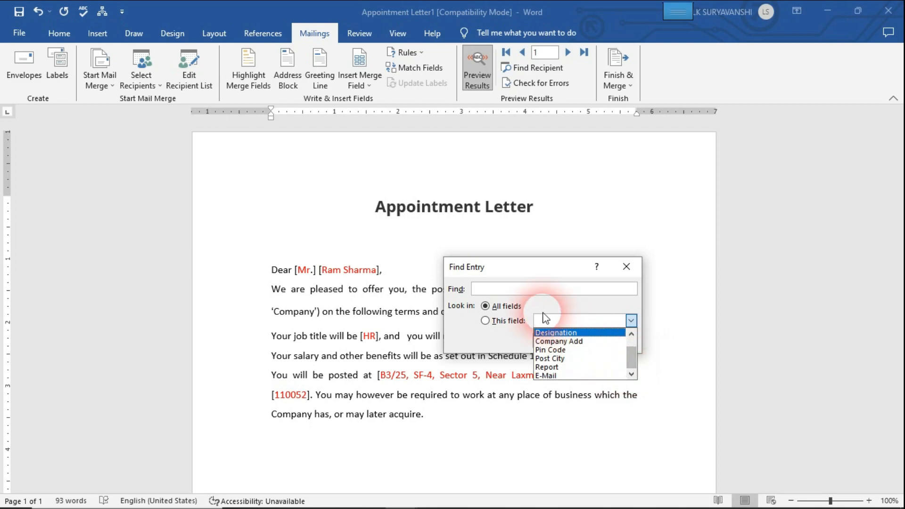
pyautogui.click(540, 293)
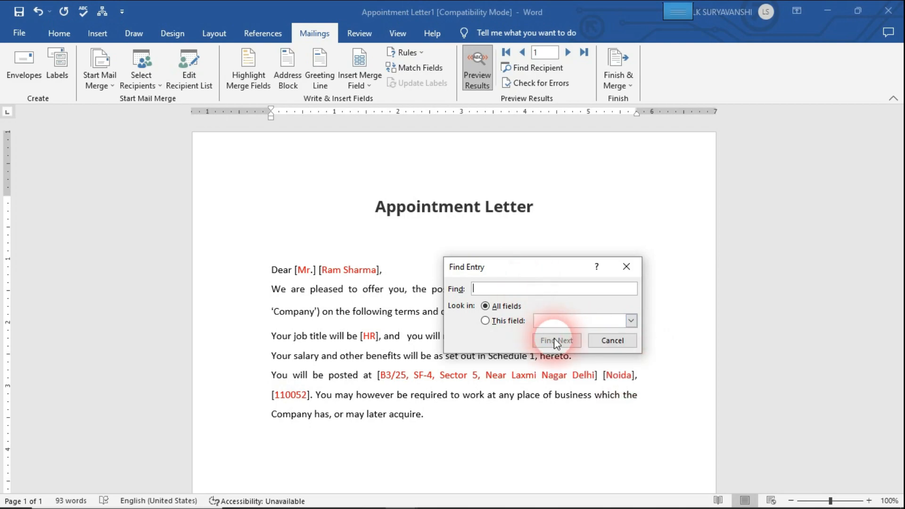
pyautogui.click(611, 341)
pyautogui.click(534, 326)
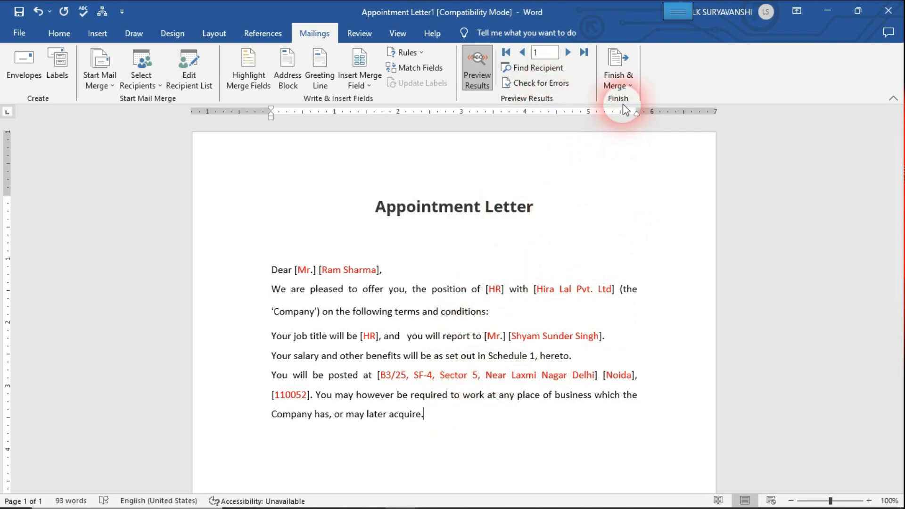
pyautogui.click(618, 83)
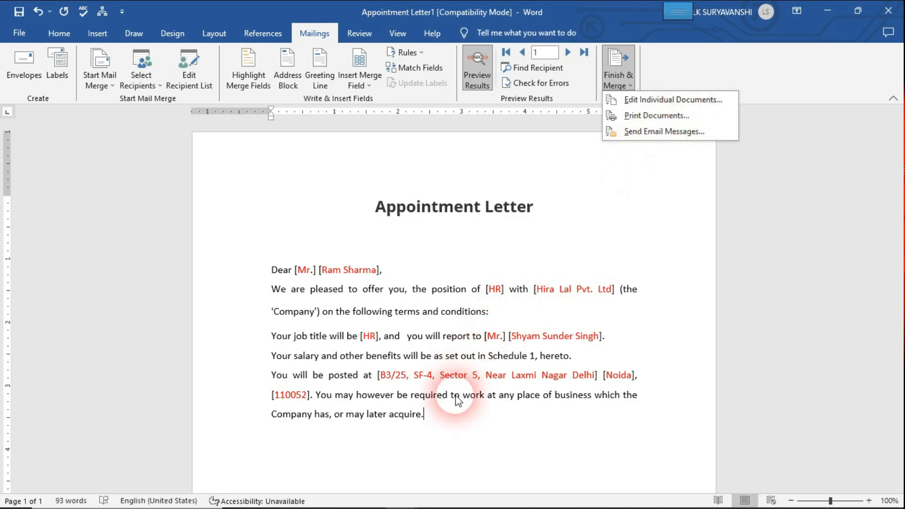
pyautogui.click(464, 414)
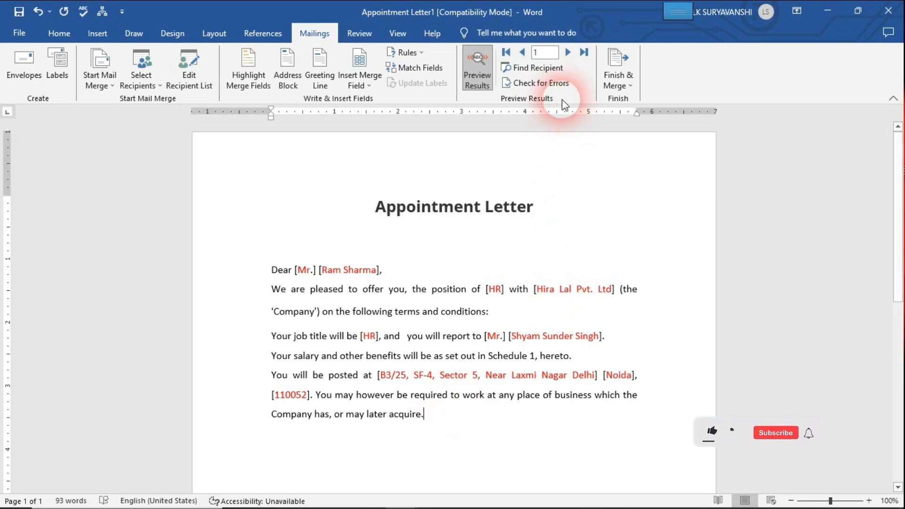
# Check the merge for errors by completing it without pausing, reporting errors in a new document, and view the merged letters.
pyautogui.click(561, 83)
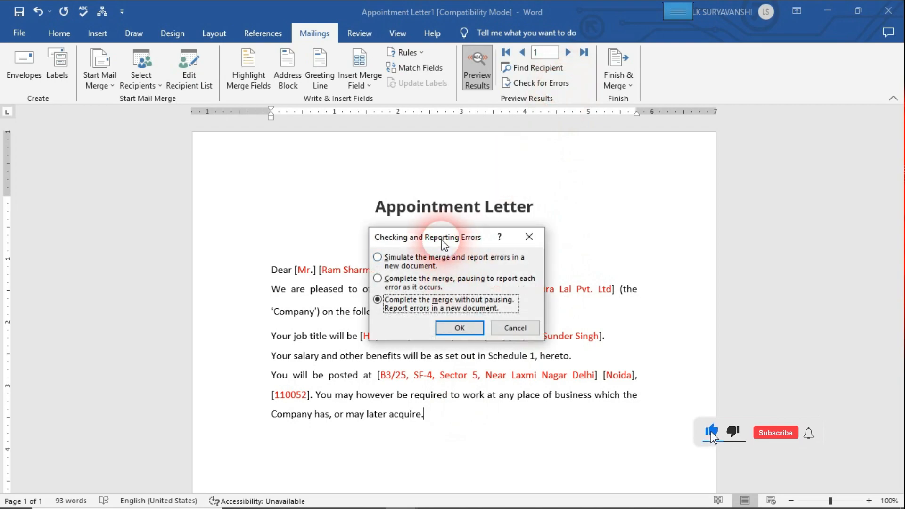
pyautogui.moveTo(441, 240); pyautogui.dragTo(432, 242)
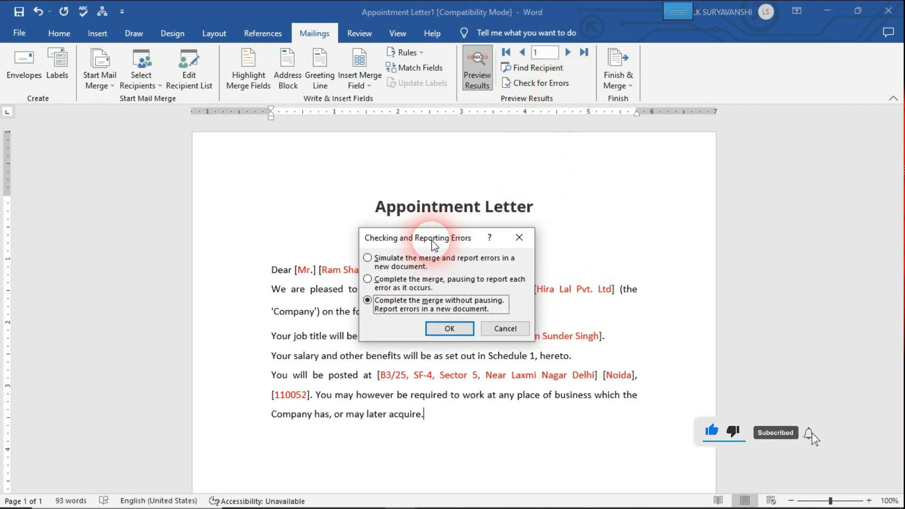
pyautogui.click(395, 266)
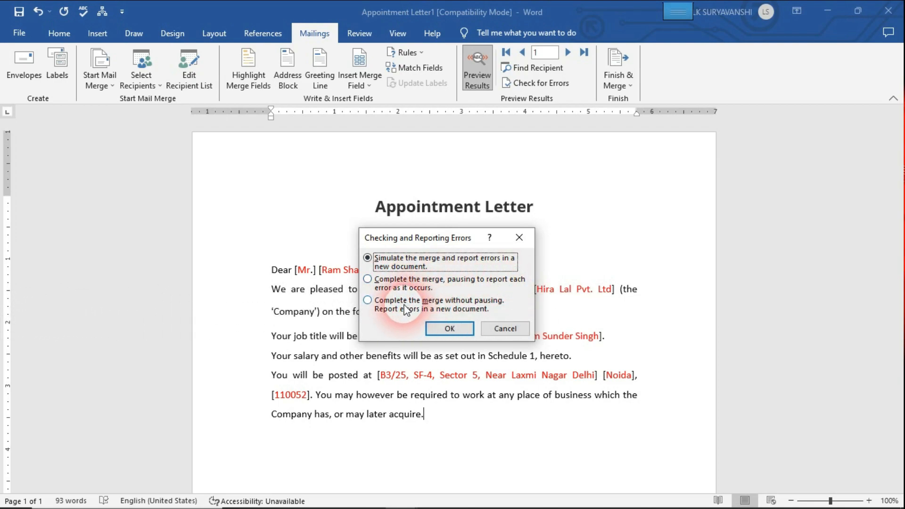
pyautogui.click(420, 304)
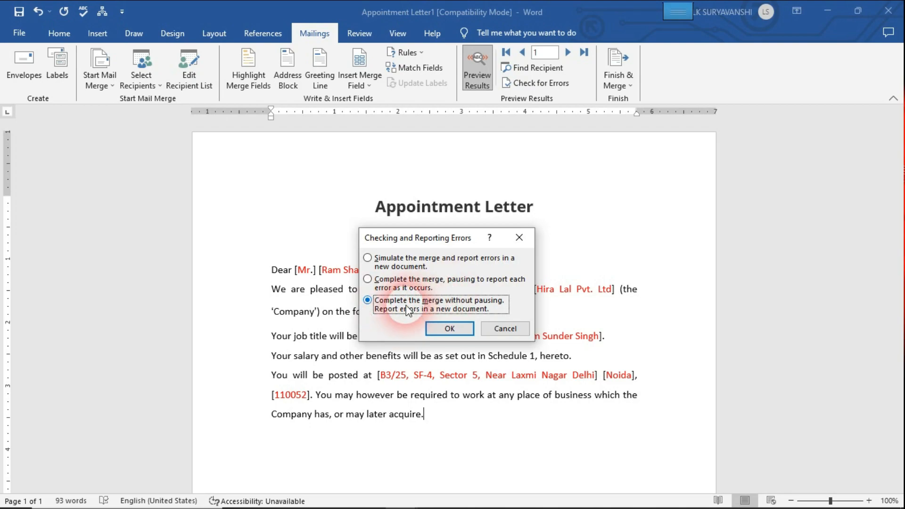
pyautogui.click(460, 330)
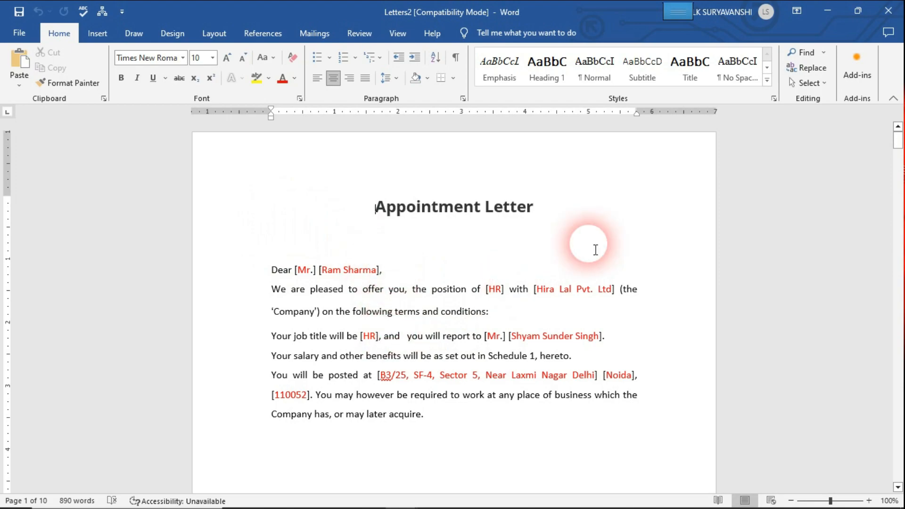
pyautogui.moveTo(896, 142)
pyautogui.mouseDown()
pyautogui.moveTo(881, 426)
pyautogui.moveTo(898, 137)
pyautogui.mouseUp()
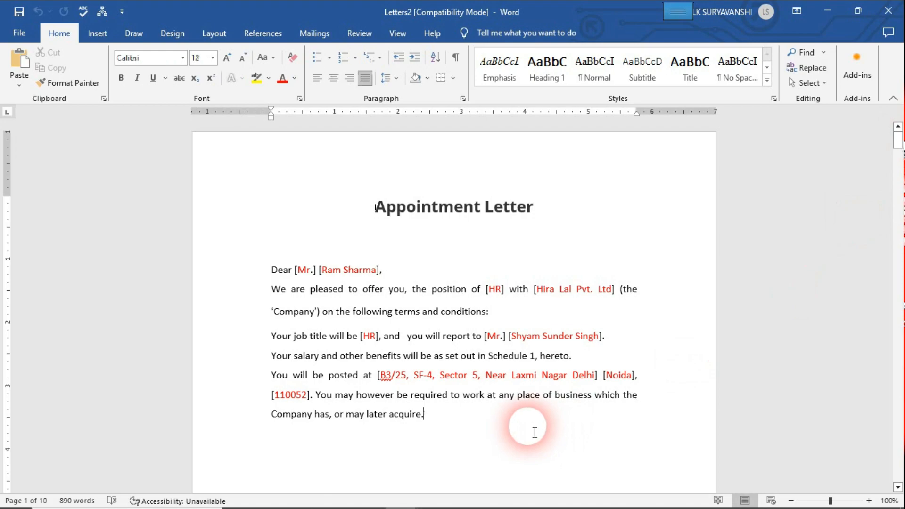
# Return to the Appointment Letter1 main document and review the available options for finishing the merge.
pyautogui.hotkey('alt', 'Tab')
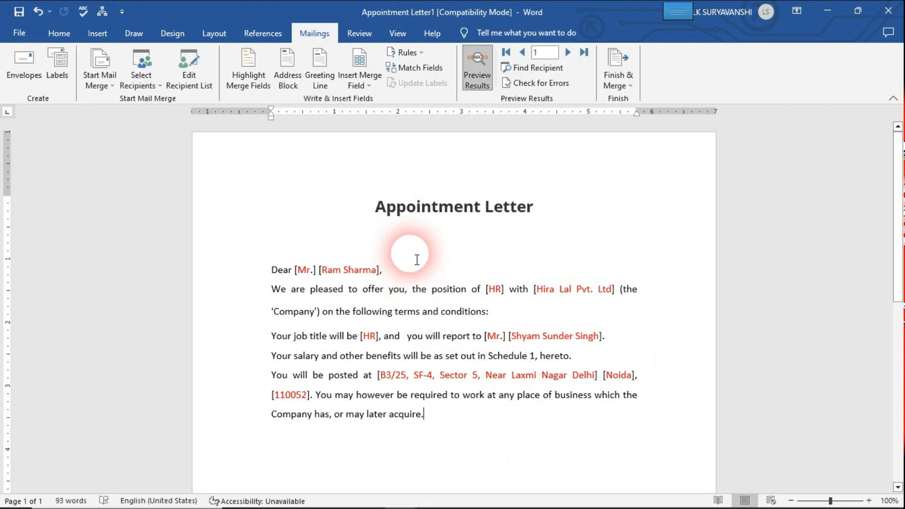
pyautogui.click(623, 90)
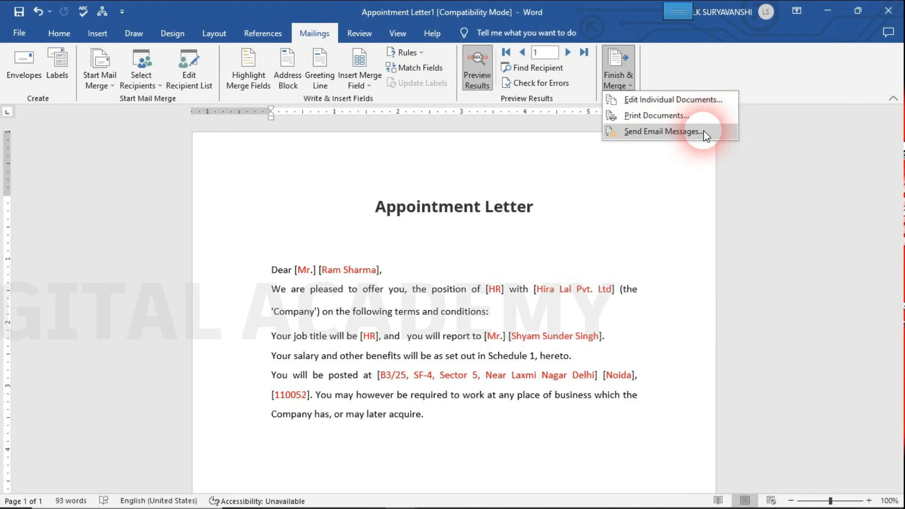
pyautogui.click(503, 455)
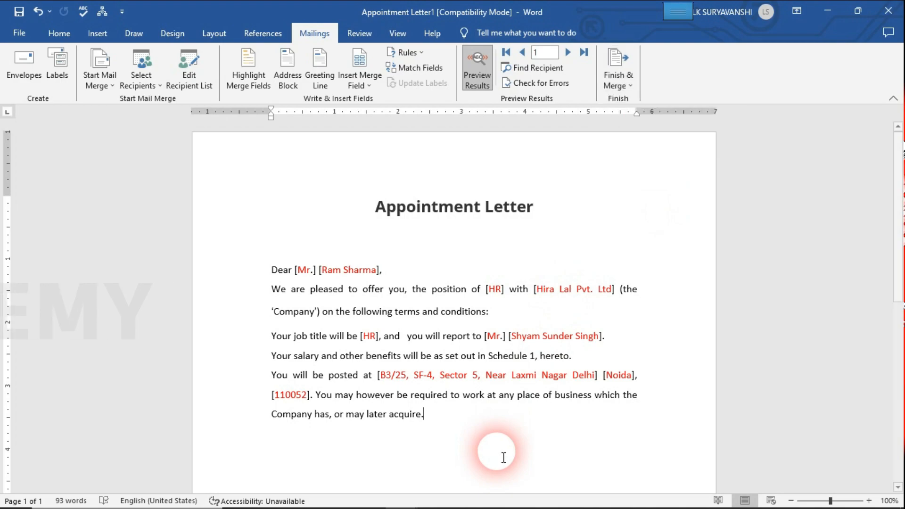